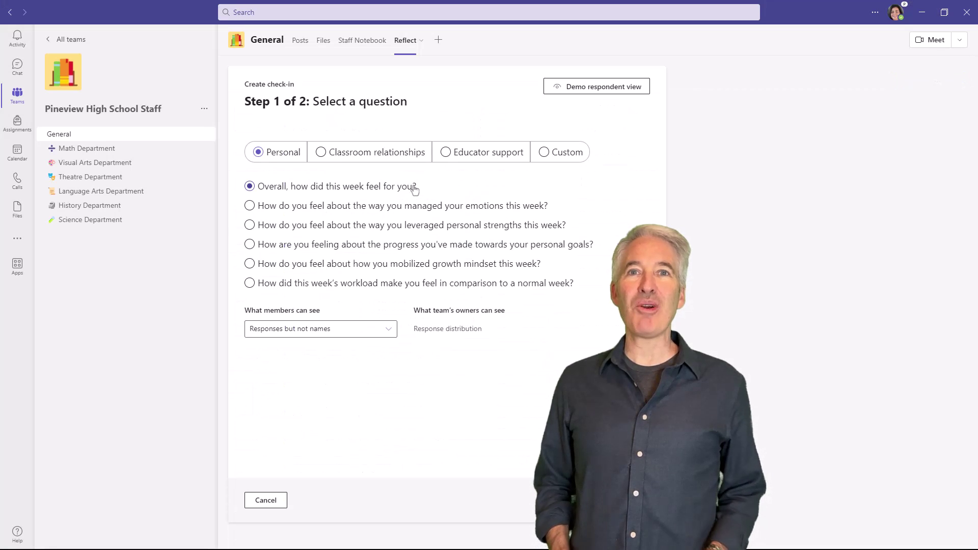
{"action": "key", "text": "Right"}
{"action": "key", "text": "Right"}
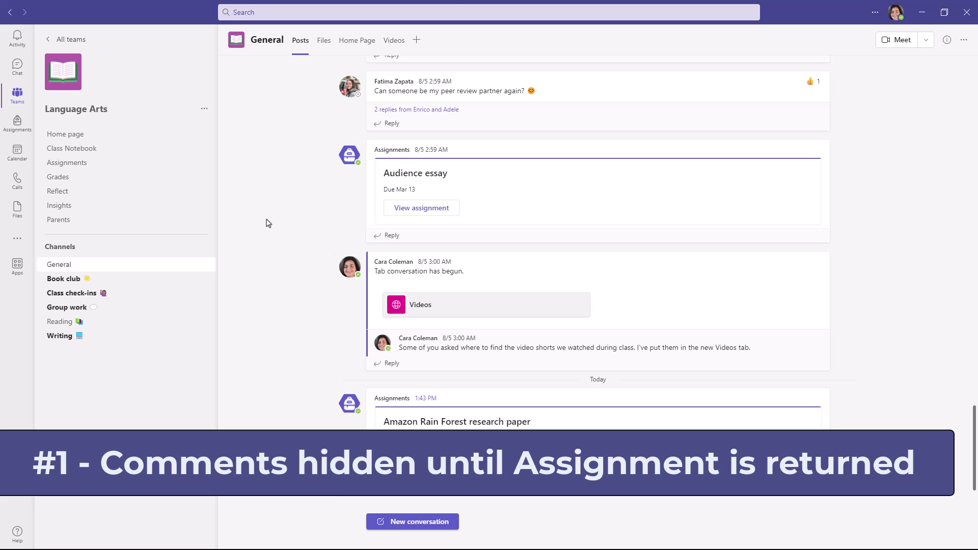
{"action": "left_click", "coordinate": [266, 222]}
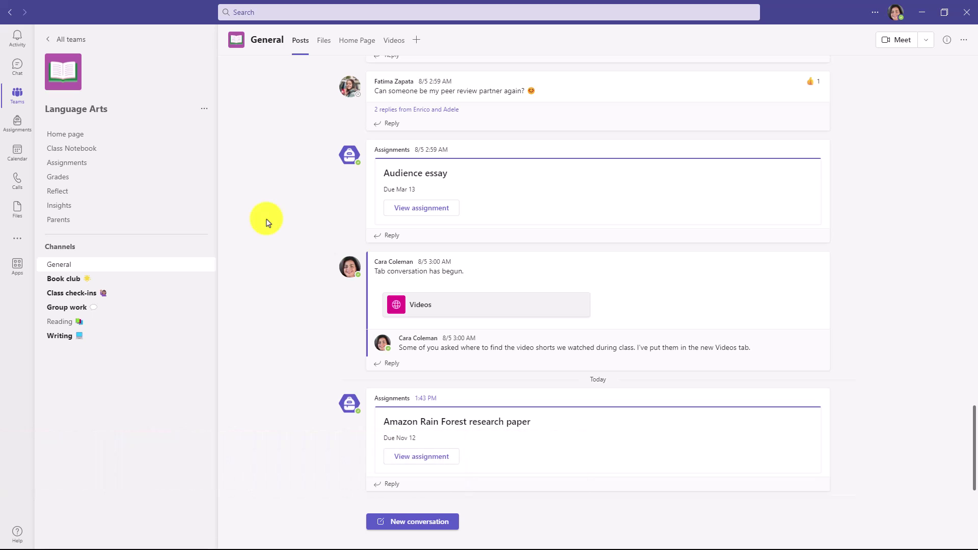
Step: Open the turned-in student submission for the Amazon Rain Forest research paper in the Language Arts assignments
{"action": "left_click", "coordinate": [78, 164]}
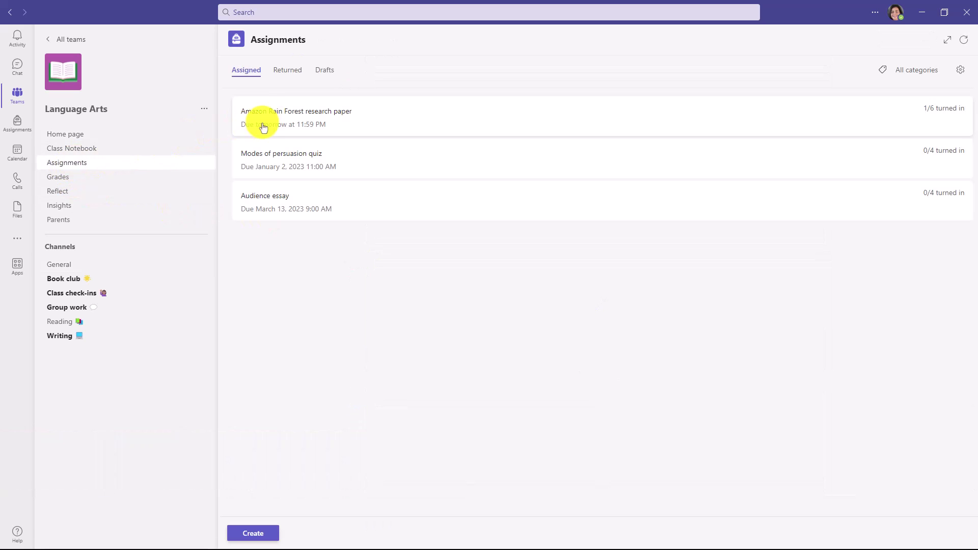
{"action": "left_click", "coordinate": [384, 118]}
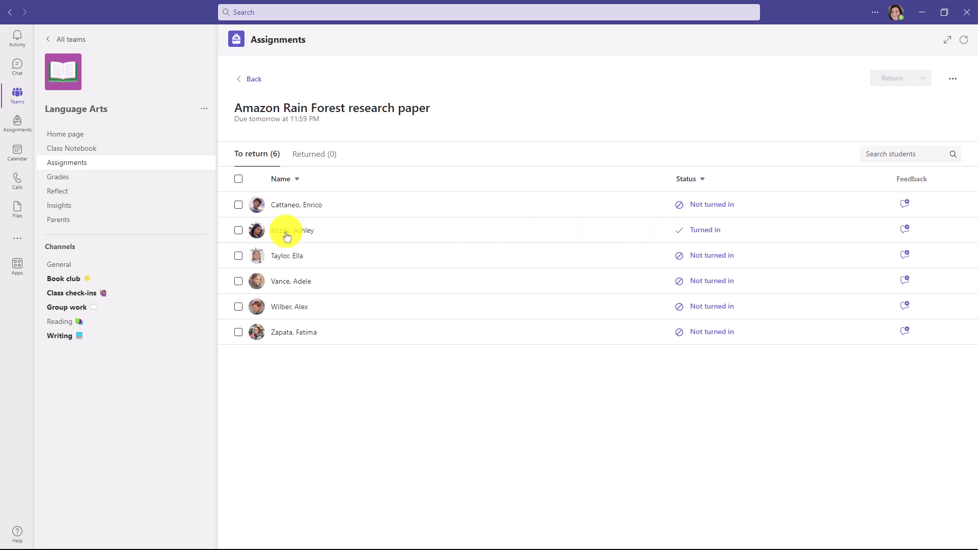
{"action": "left_click", "coordinate": [286, 234]}
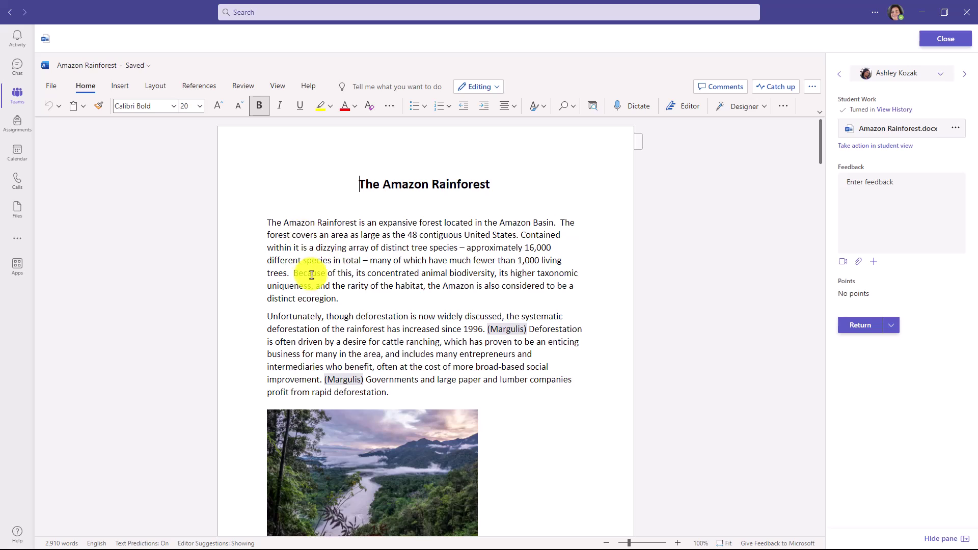
Step: Add the comment "Can you tighten up this sentence?" to the first paragraph's last sentence, starting "Because of this"
{"action": "left_click_drag", "start_coordinate": [295, 273], "coordinate": [346, 300]}
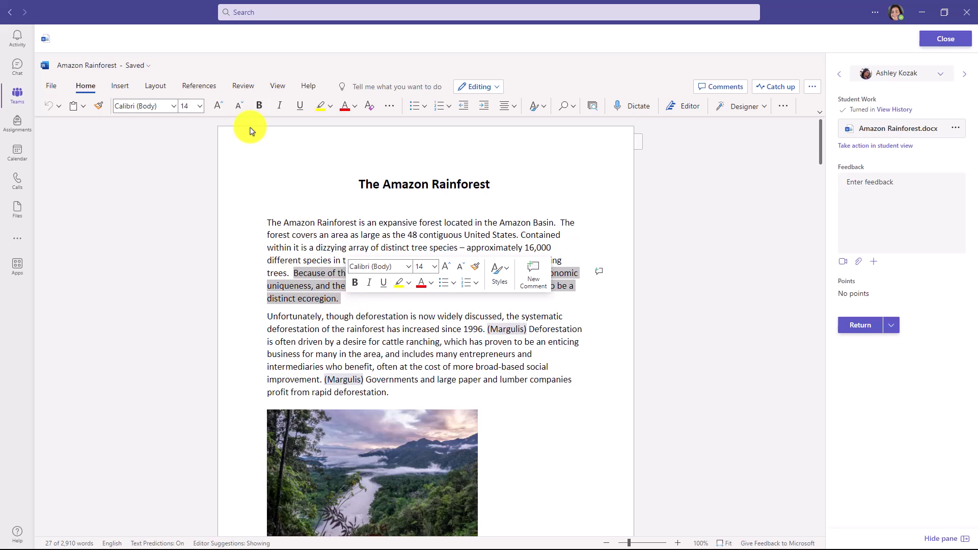
{"action": "left_click", "coordinate": [243, 86]}
{"action": "left_click", "coordinate": [599, 271]}
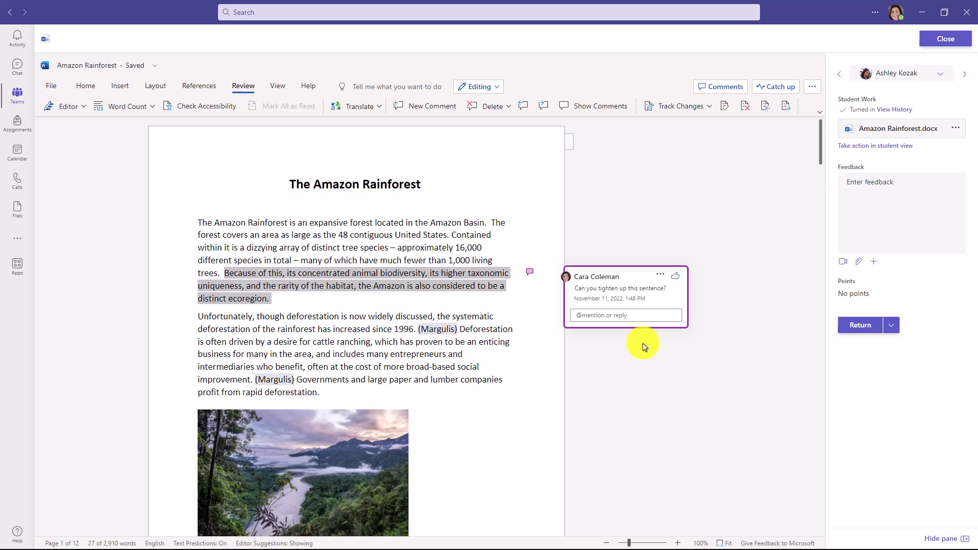
Step: Look over the commented document and return the research paper to the student
{"action": "scroll", "coordinate": [644, 347], "scroll_direction": "down", "scroll_amount": 7}
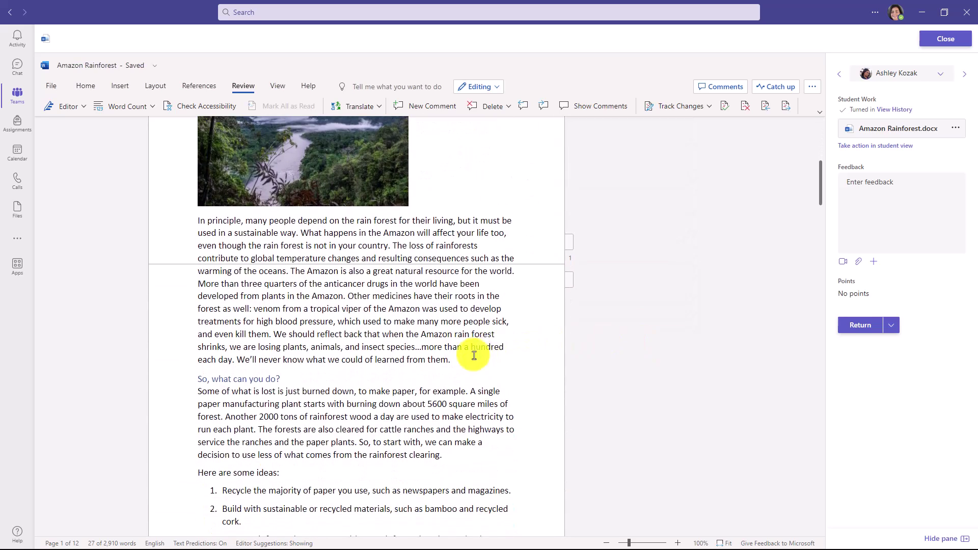
{"action": "scroll", "coordinate": [703, 350], "scroll_direction": "up", "scroll_amount": 7}
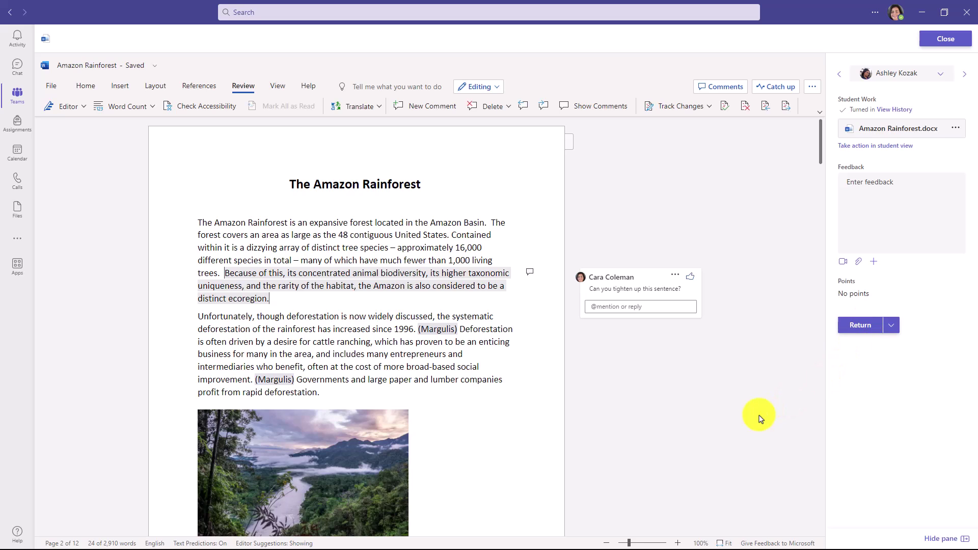
{"action": "left_click", "coordinate": [860, 325]}
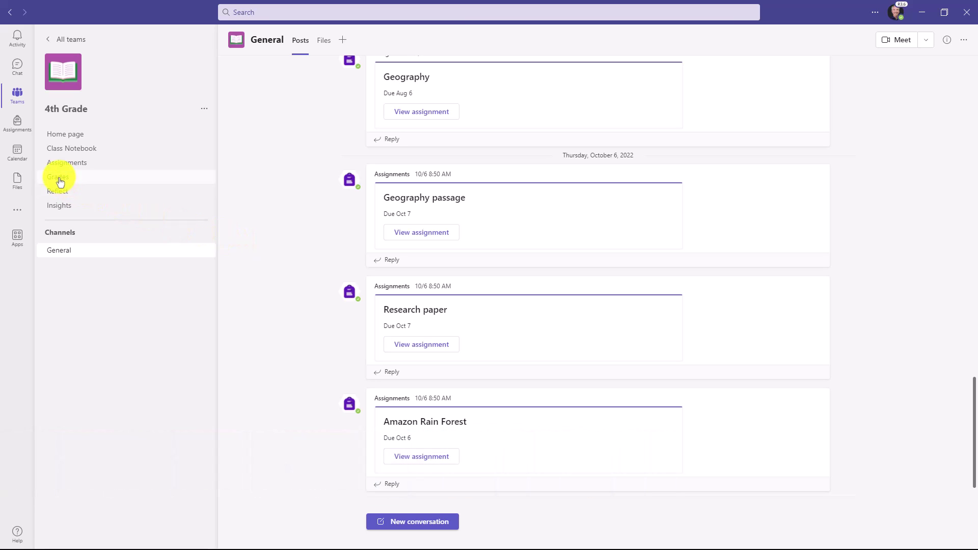
Step: Export the 4th Grade class's grades to Excel
{"action": "left_click", "coordinate": [60, 182]}
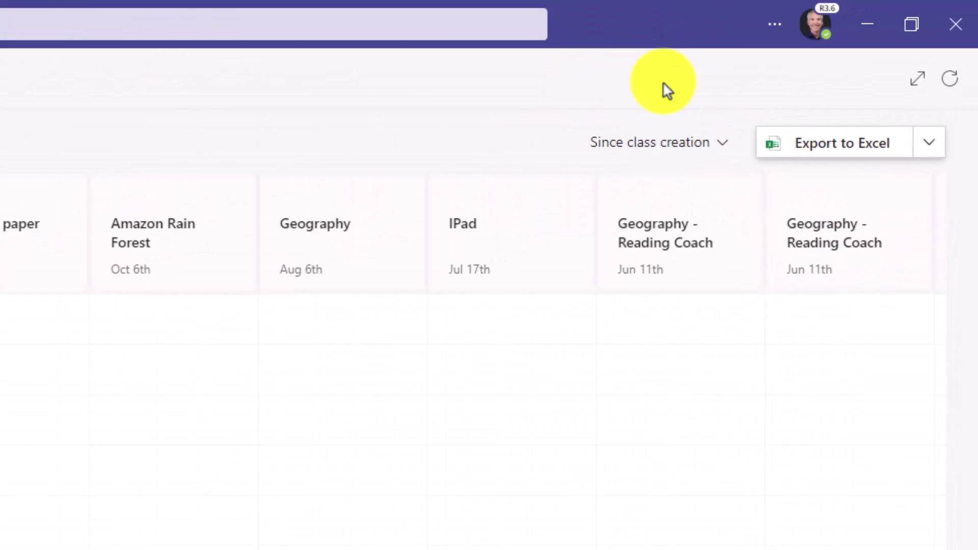
{"action": "left_click", "coordinate": [931, 161]}
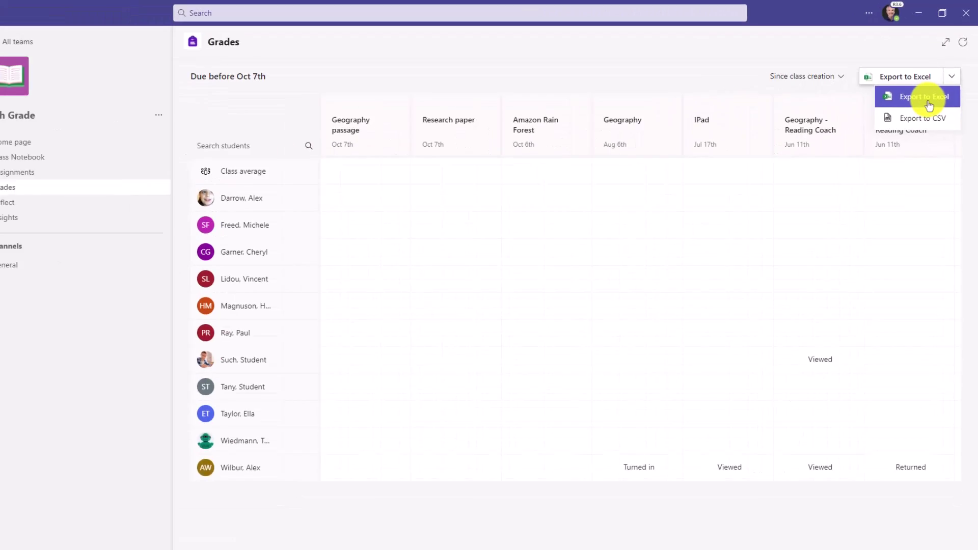
{"action": "left_click", "coordinate": [896, 162]}
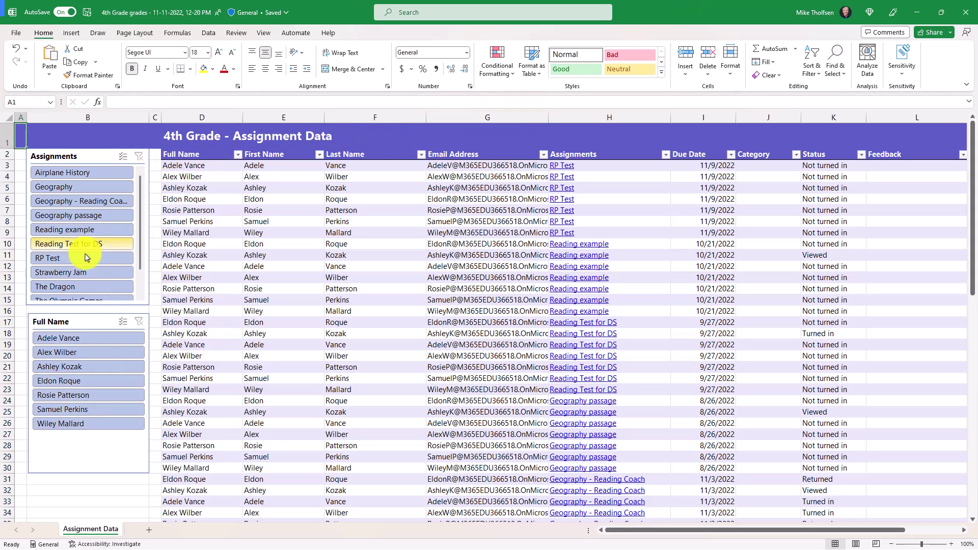
Step: Filter the assignment data to the second student in the Full Name slicer, and clear that filter
{"action": "left_click", "coordinate": [77, 353]}
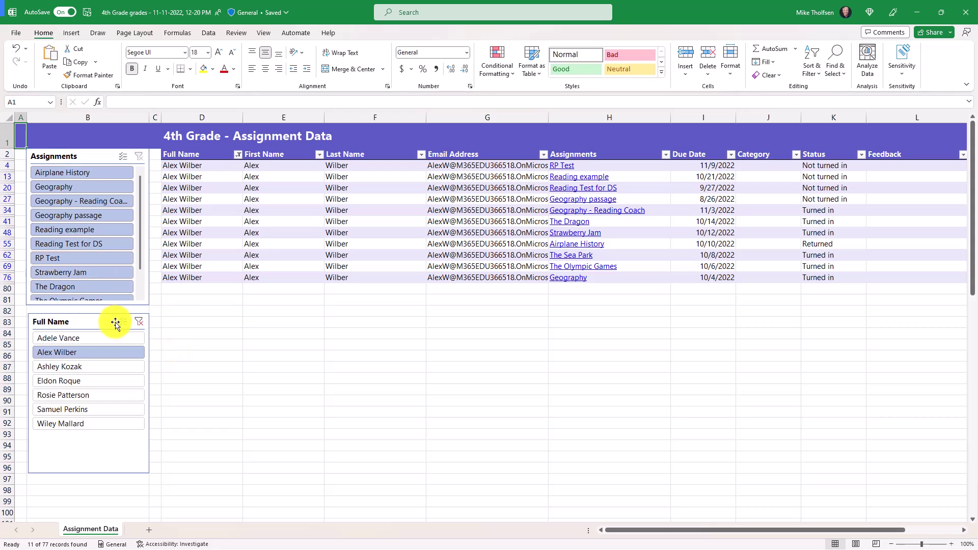
{"action": "left_click", "coordinate": [139, 322]}
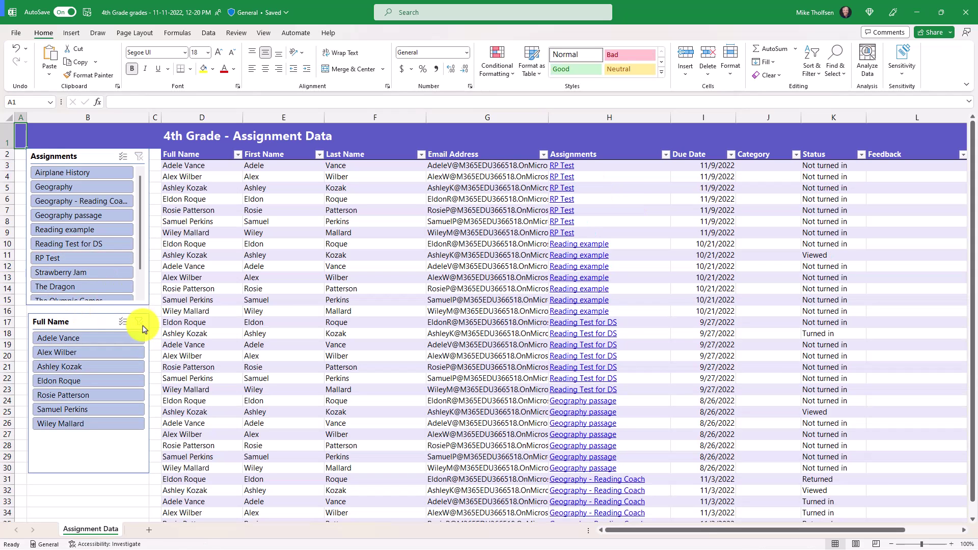
Step: Filter the assignment data by The Dragon and by Geography, and clear the Assignments slicer filter
{"action": "left_click", "coordinate": [86, 286]}
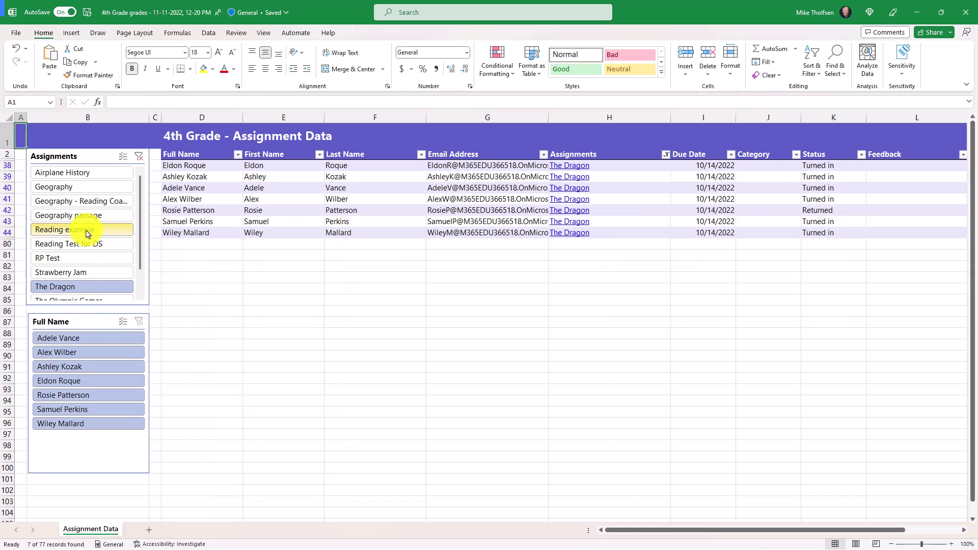
{"action": "left_click", "coordinate": [81, 186]}
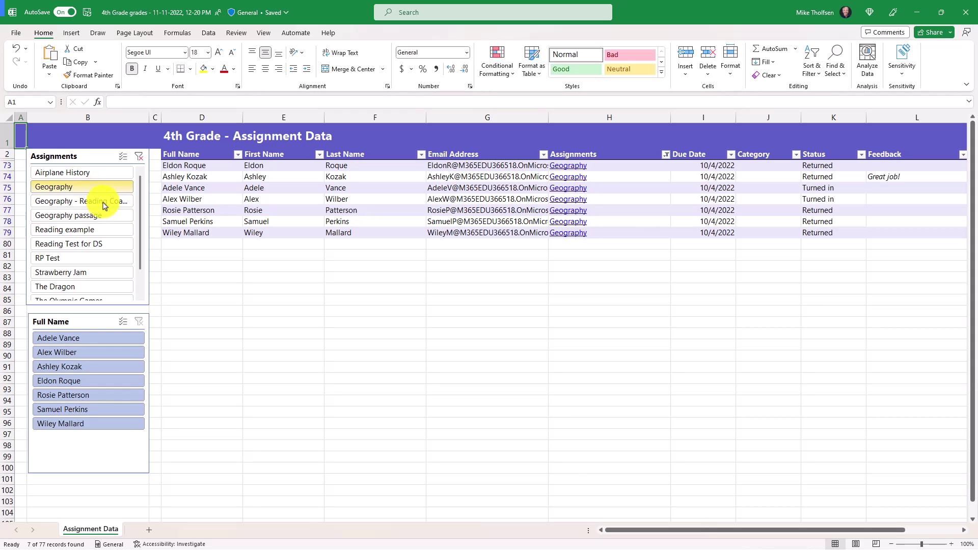
{"action": "left_click", "coordinate": [138, 156]}
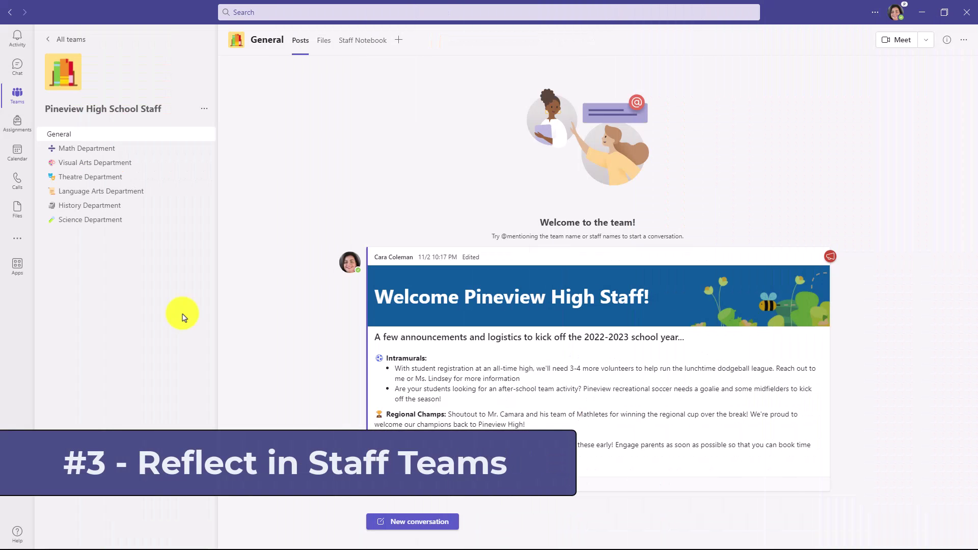
Step: Search the Teams apps for "reflect" and open the Reflect app's details
{"action": "left_click", "coordinate": [17, 238]}
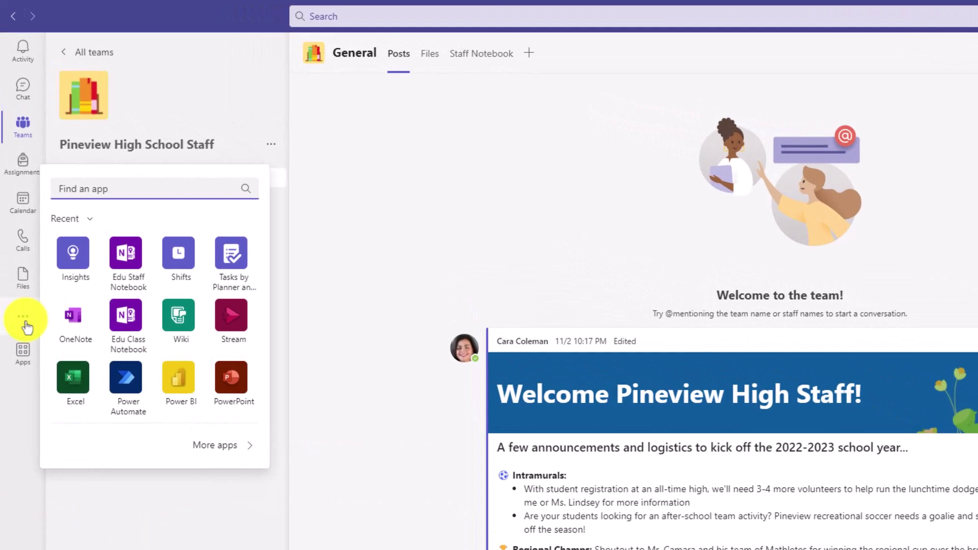
{"action": "type", "text": "reflect"}
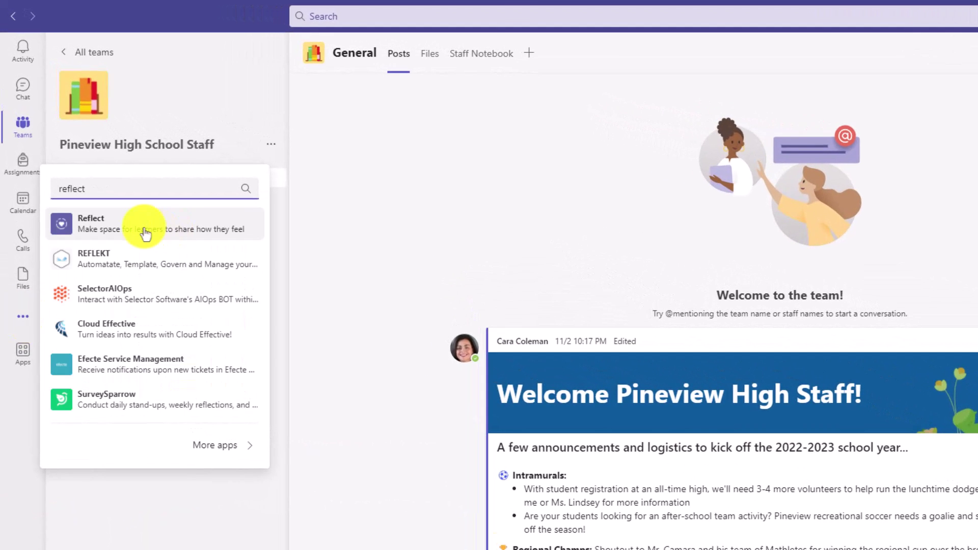
{"action": "left_click", "coordinate": [144, 227]}
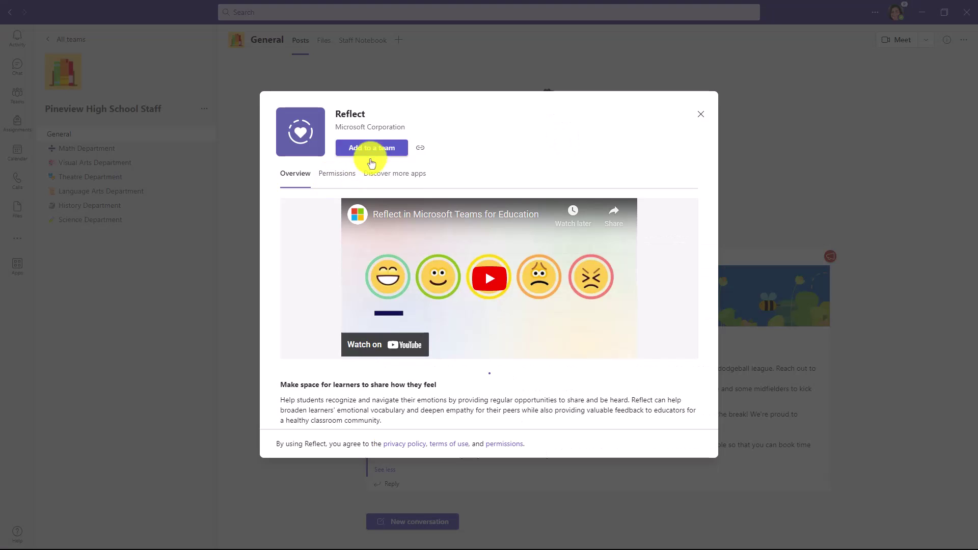
Step: Add Reflect to the General channel of the Pineview High School Staff team and set it up
{"action": "left_click", "coordinate": [380, 152]}
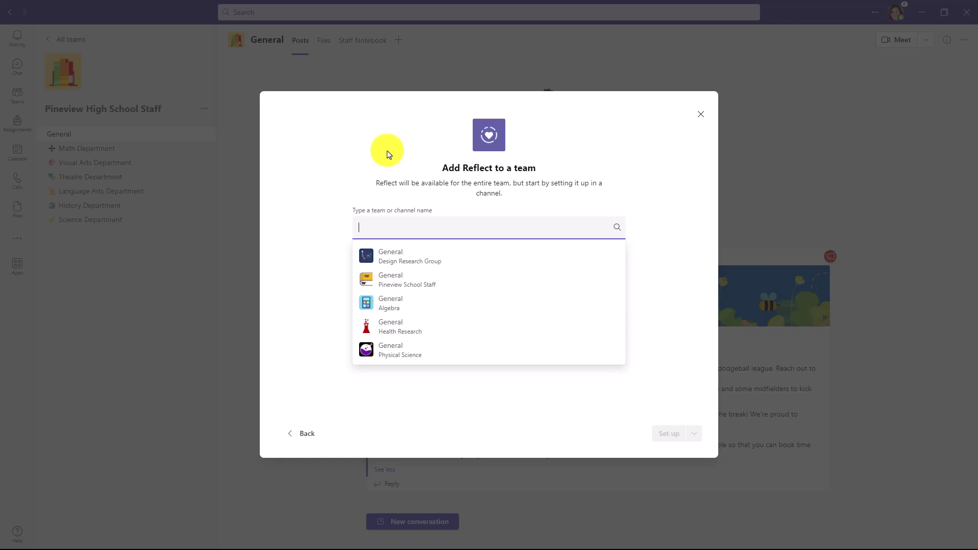
{"action": "type", "text": "Pineview"}
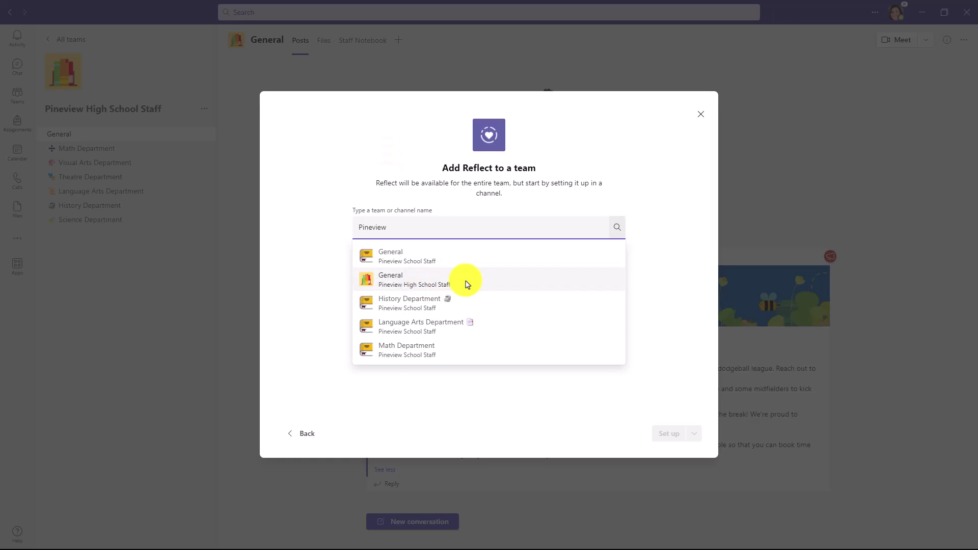
{"action": "left_click", "coordinate": [465, 282]}
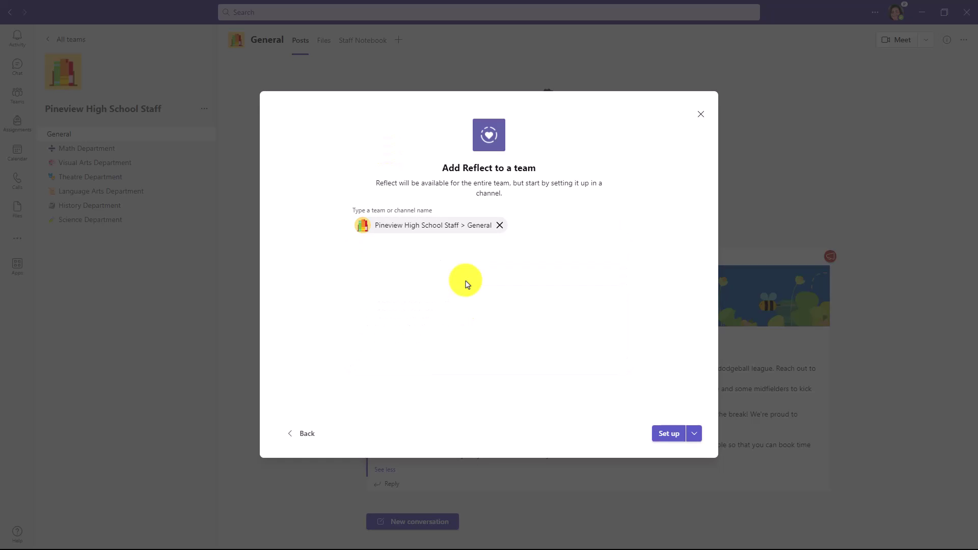
{"action": "left_click", "coordinate": [671, 435]}
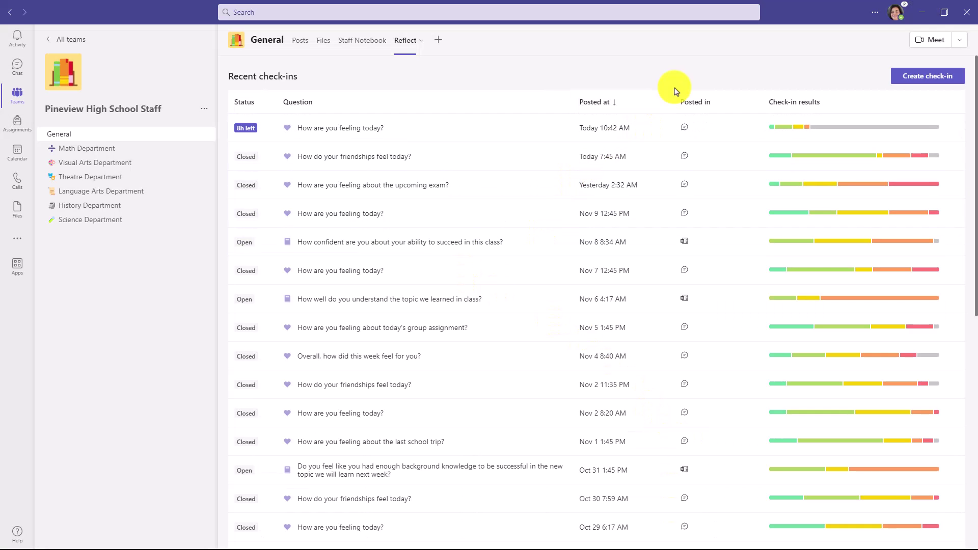
Step: Start a new check-in and look through the Classroom relationships, Educator support and Custom question categories
{"action": "left_click", "coordinate": [936, 82]}
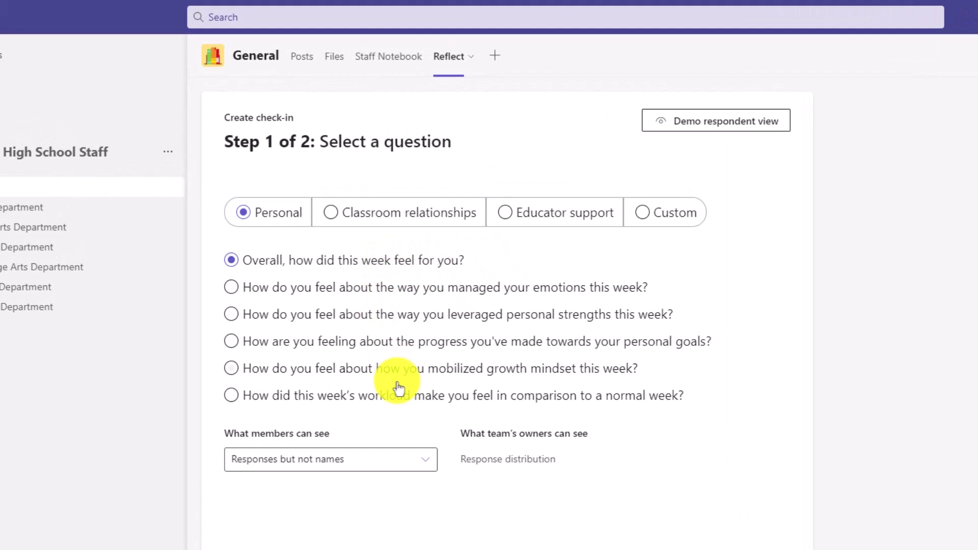
{"action": "left_click", "coordinate": [331, 212]}
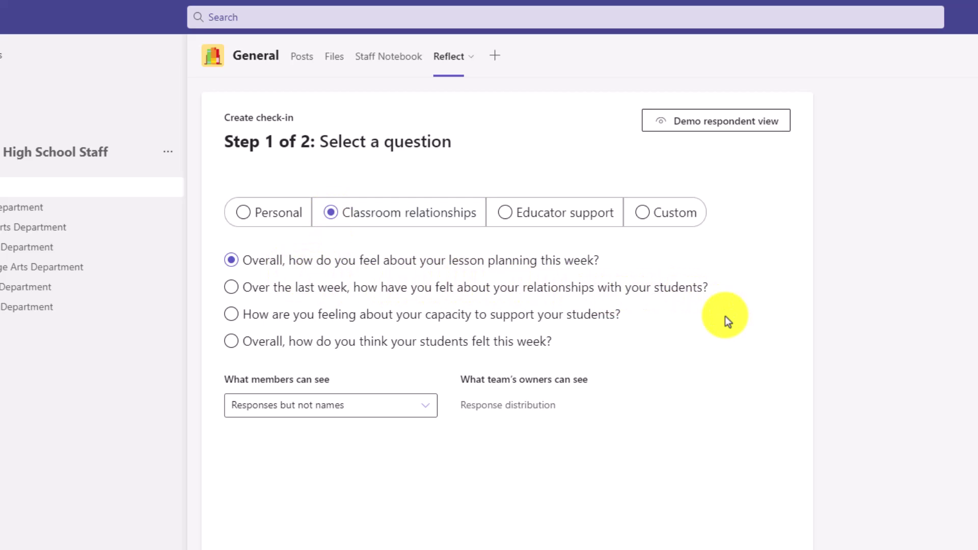
{"action": "left_click", "coordinate": [507, 214]}
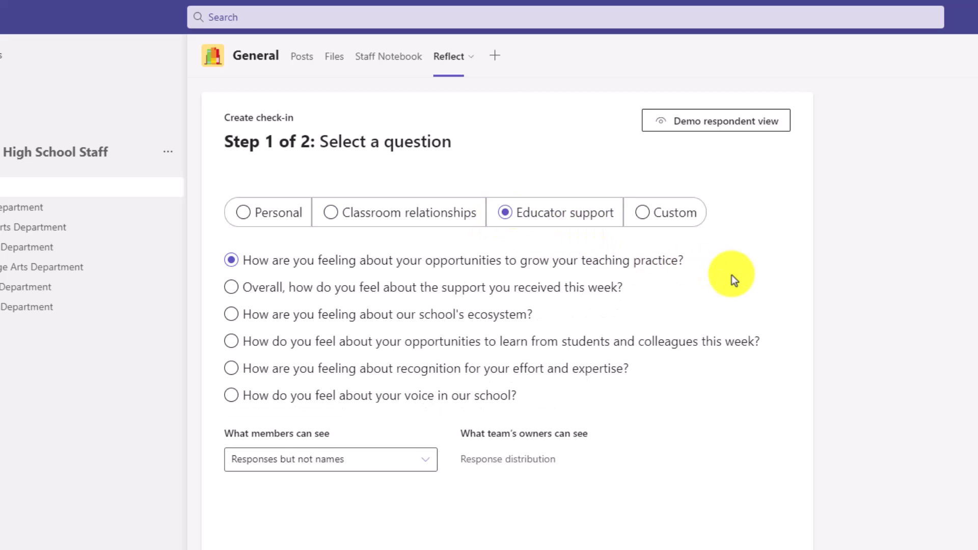
{"action": "left_click", "coordinate": [640, 213]}
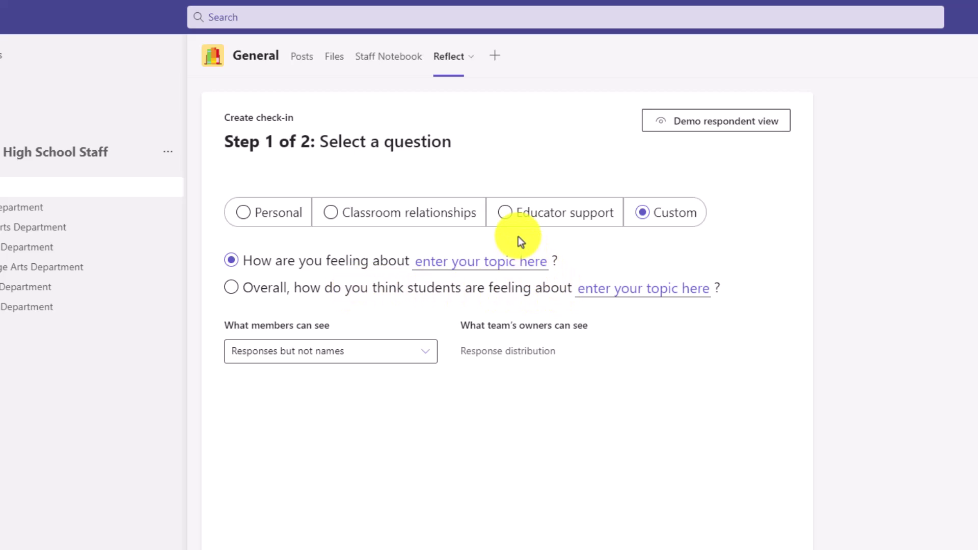
Step: Choose the Educator support question "How are you feeling about our school's ecosystem?" for the check-in
{"action": "left_click", "coordinate": [505, 213]}
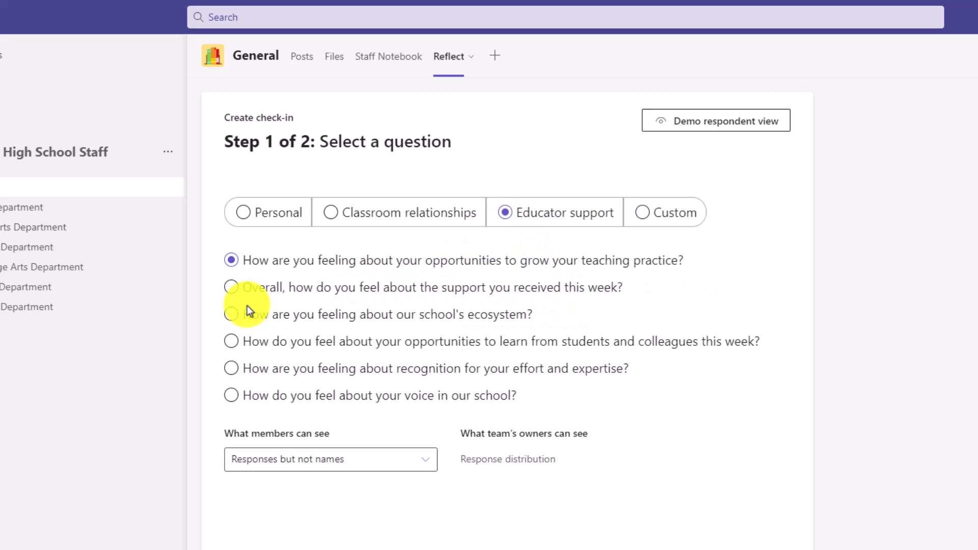
{"action": "left_click", "coordinate": [230, 314]}
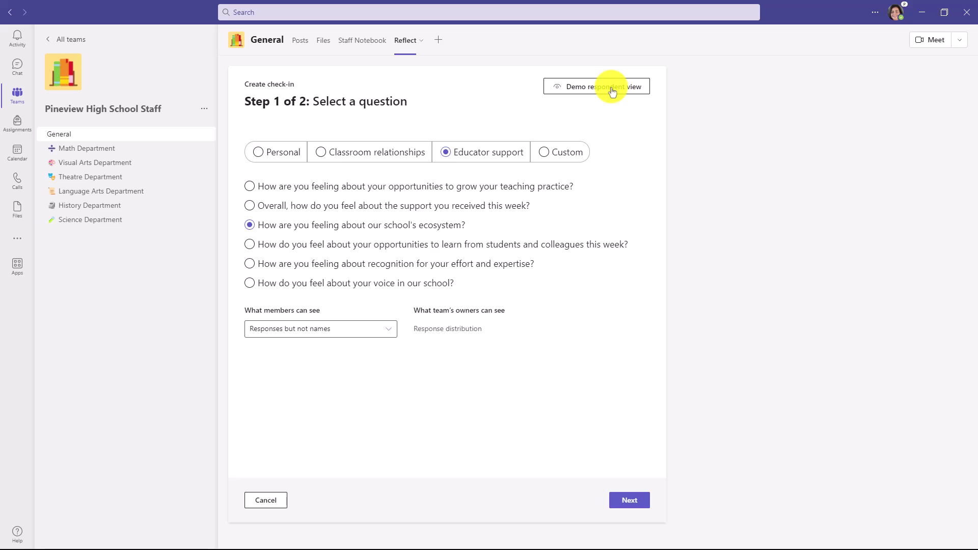
Step: Open the demo respondent view and submit the second emoji with the word "comfortable" for the weekly check-in
{"action": "left_click", "coordinate": [612, 91]}
{"action": "left_click", "coordinate": [598, 357]}
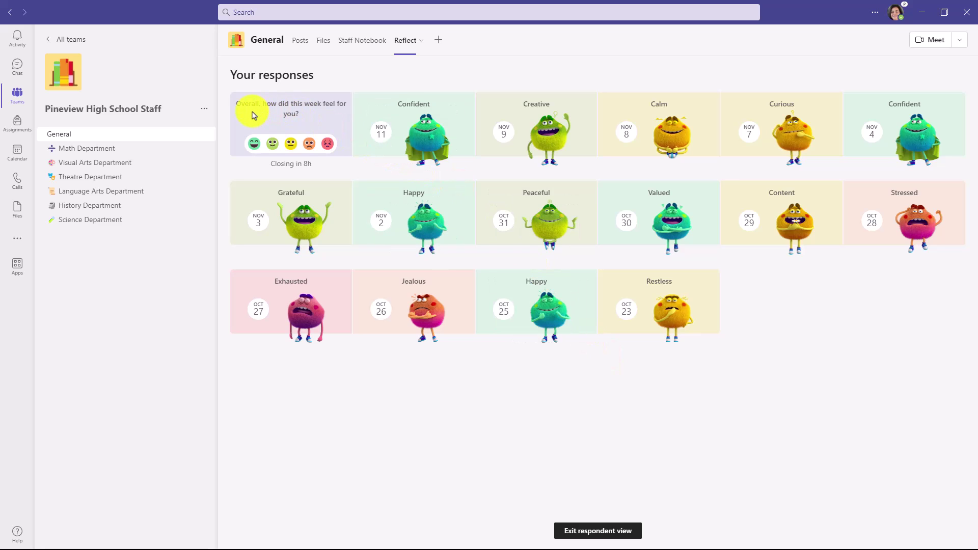
{"action": "left_click", "coordinate": [273, 143]}
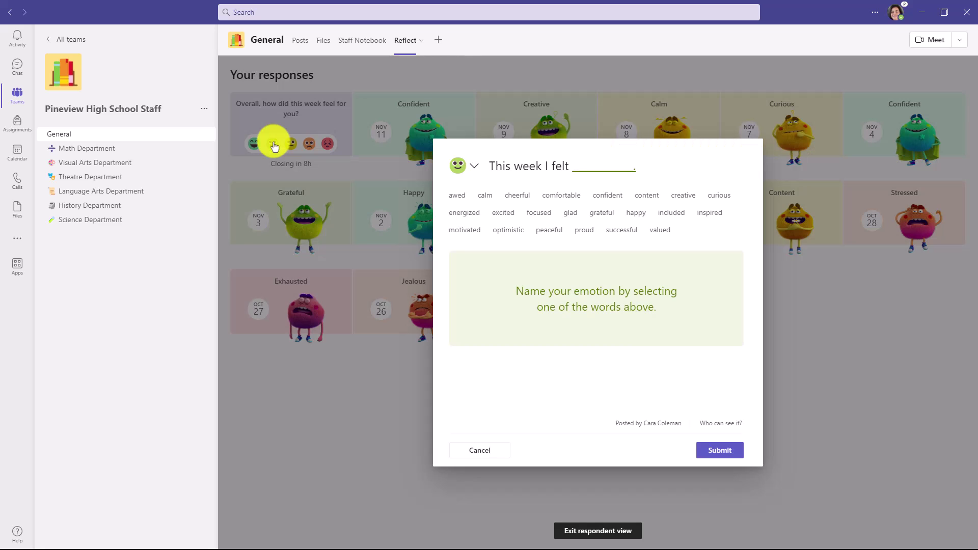
{"action": "left_click", "coordinate": [561, 194]}
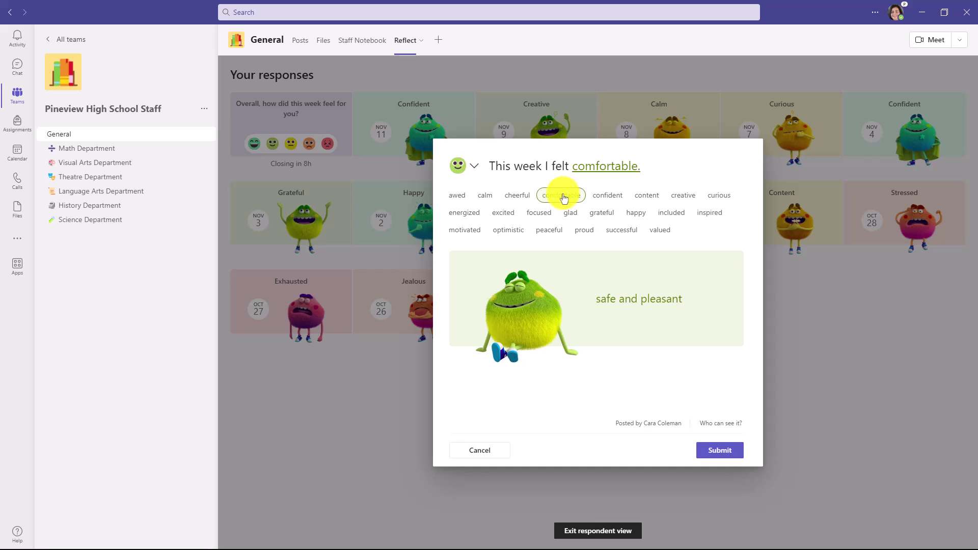
{"action": "left_click", "coordinate": [726, 450]}
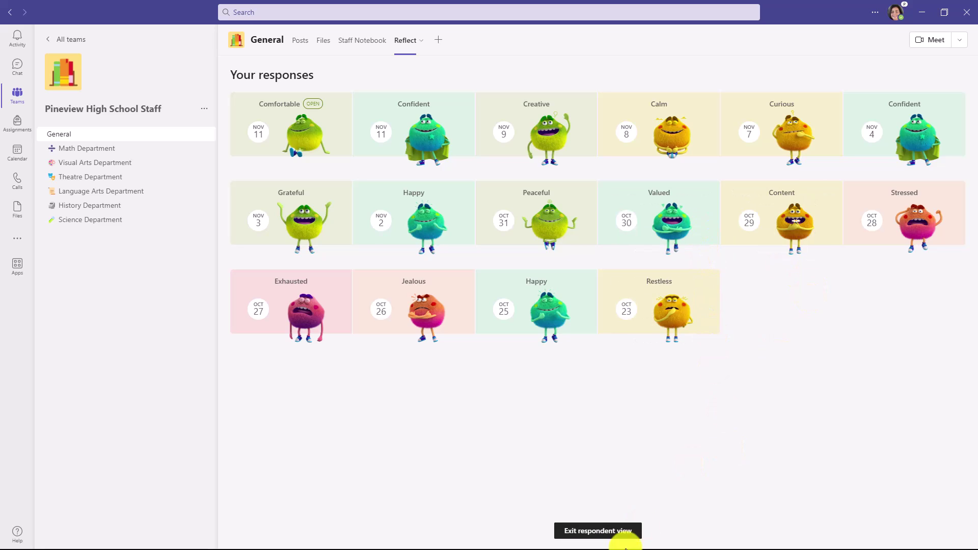
Step: Exit the respondent view and post a check-in to General with the Classroom relationships question "Overall, how do you feel about your lesson planning this week?"
{"action": "left_click", "coordinate": [602, 531]}
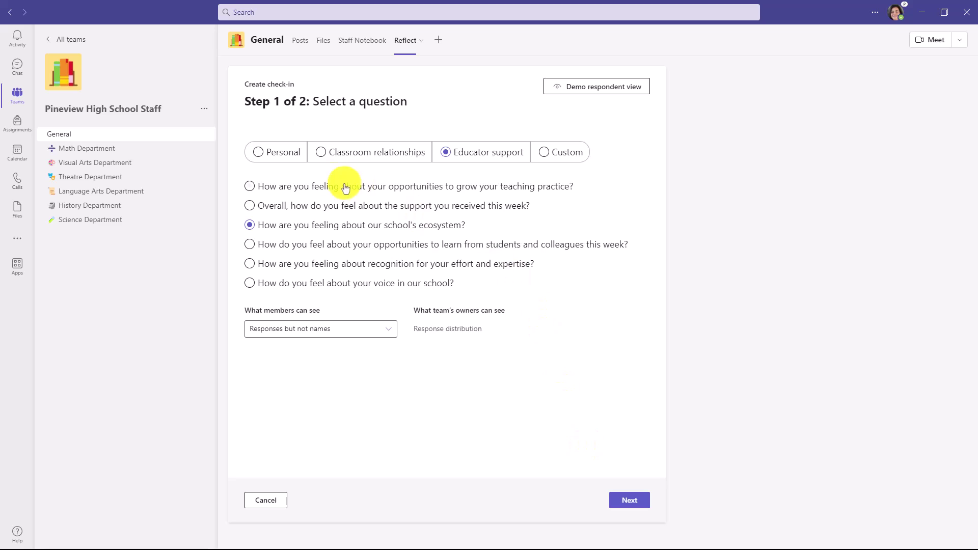
{"action": "left_click", "coordinate": [326, 152]}
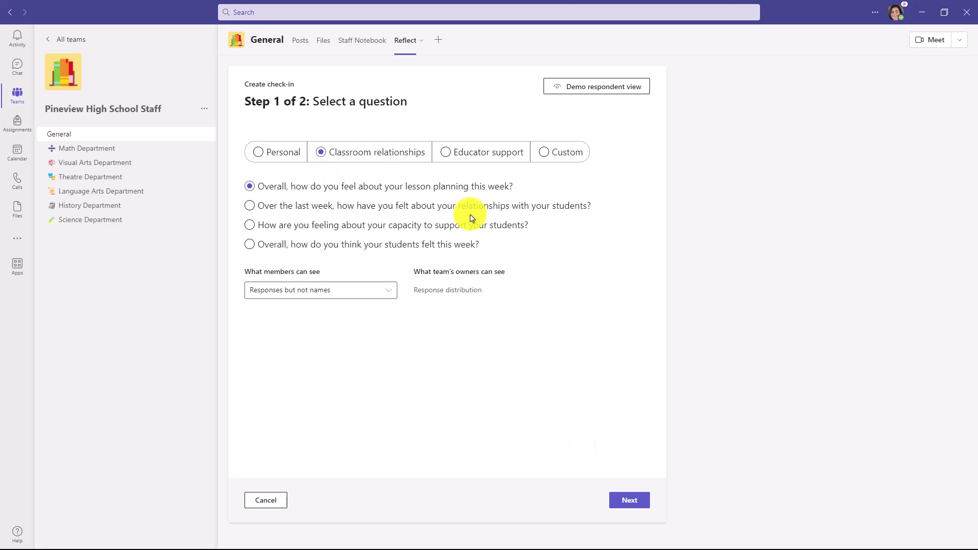
{"action": "left_click", "coordinate": [629, 500]}
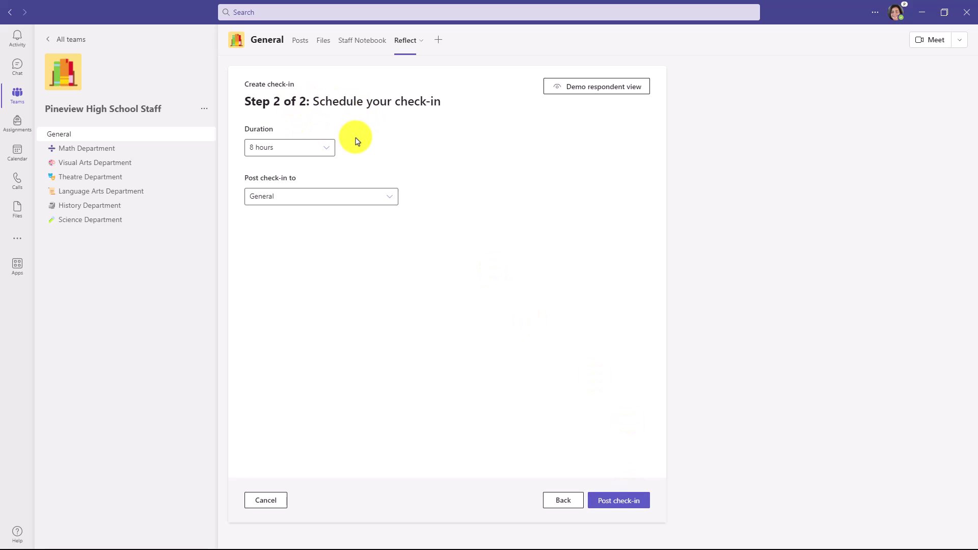
{"action": "left_click", "coordinate": [636, 503]}
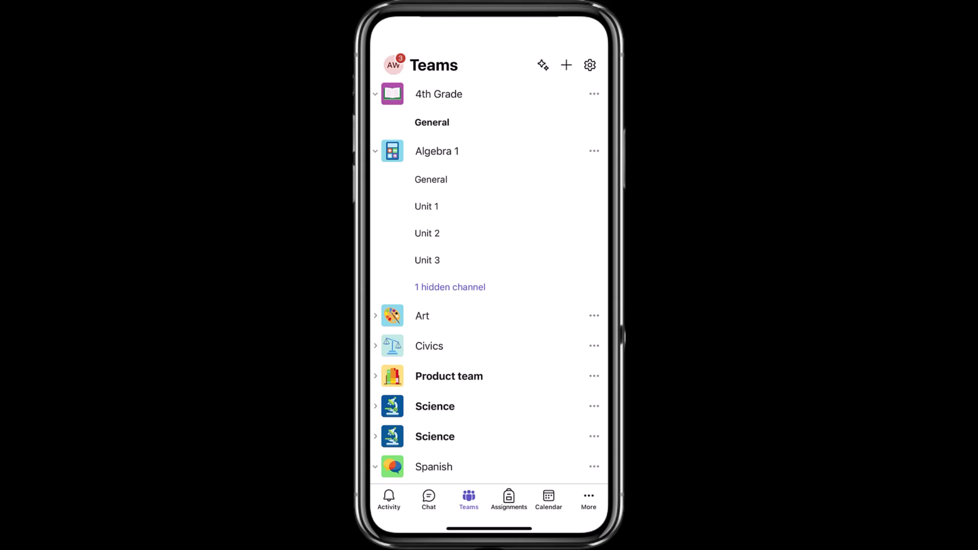
Step: Open the Algebra 1 Class Notebook from the General channel and view the Jazz lesson page in the Content Library's Unit 2 Notes
{"action": "left_click", "coordinate": [431, 179]}
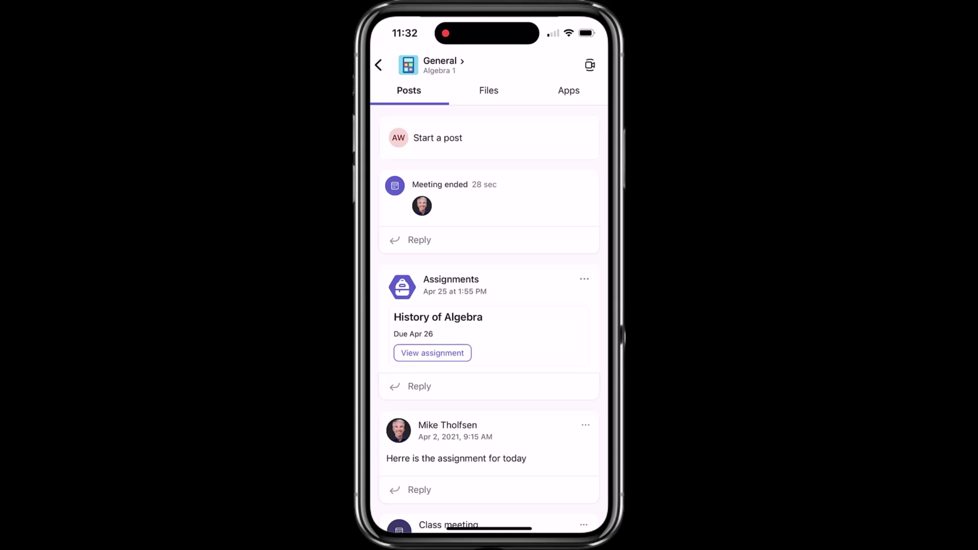
{"action": "left_click", "coordinate": [569, 90]}
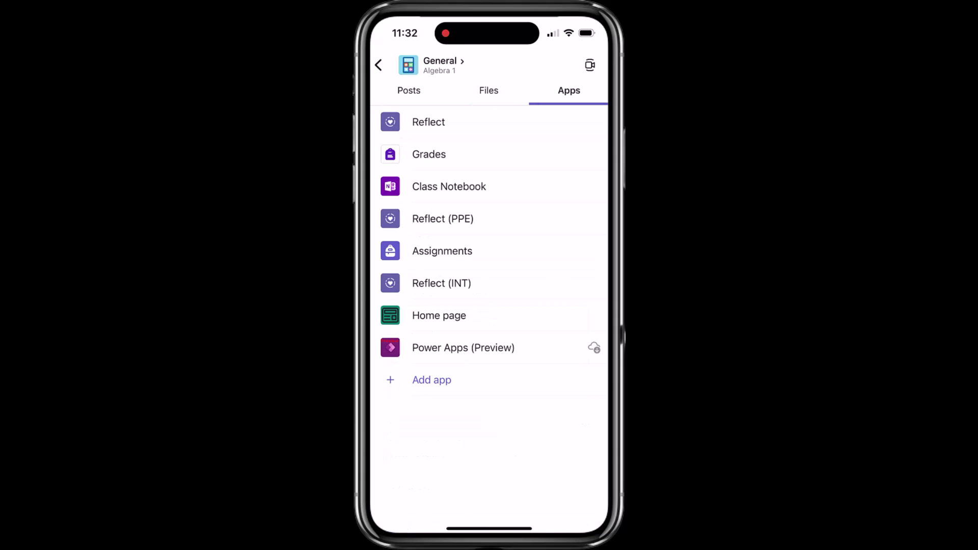
{"action": "left_click", "coordinate": [449, 186]}
{"action": "left_click", "coordinate": [438, 241]}
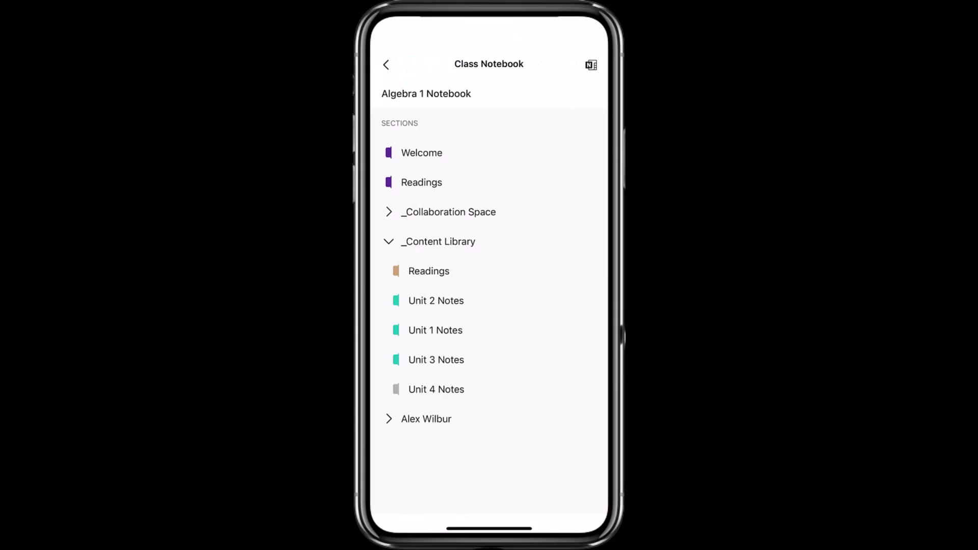
{"action": "left_click", "coordinate": [436, 300]}
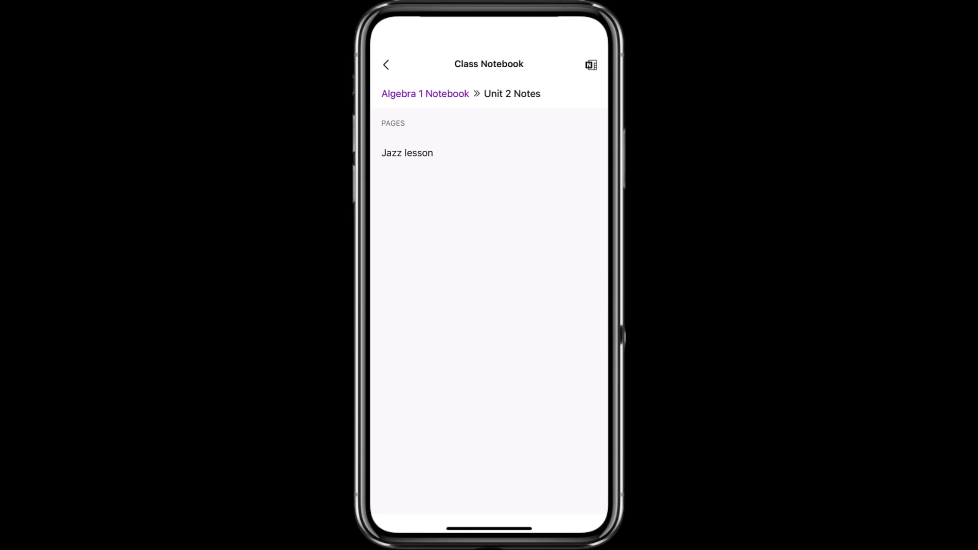
{"action": "left_click", "coordinate": [406, 153]}
{"action": "scroll", "coordinate": [489, 325], "scroll_direction": "right", "scroll_amount": 2}
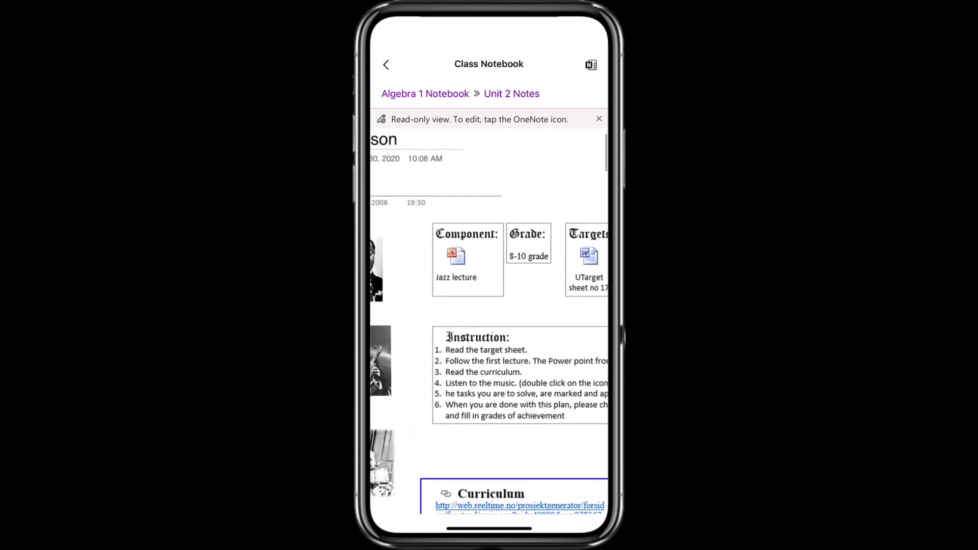
{"action": "scroll", "coordinate": [488, 326], "scroll_direction": "down", "scroll_amount": 5}
{"action": "scroll", "coordinate": [488, 326], "scroll_direction": "up", "scroll_amount": 5}
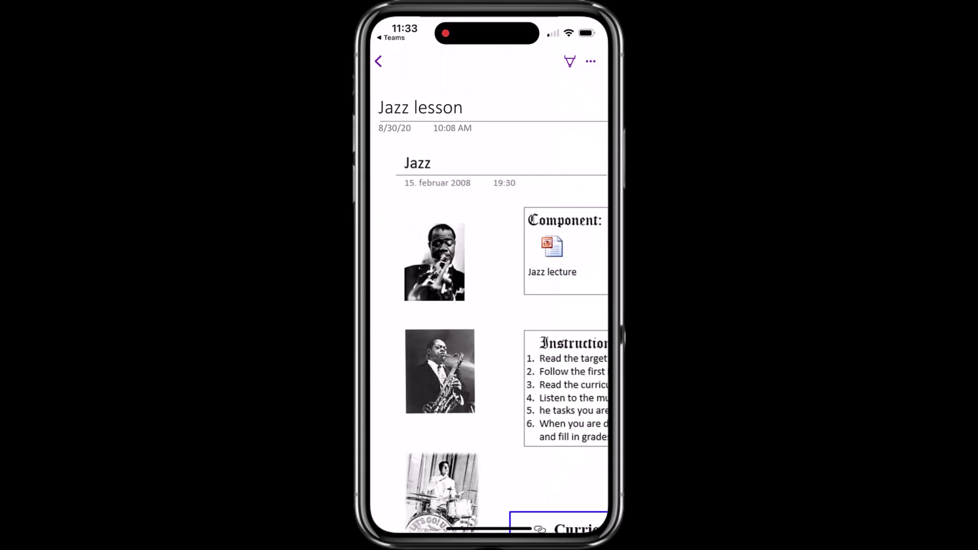
Step: Look over the Jazz lesson page in OneNote and make a short pen stroke on it before leaving the page
{"action": "scroll", "coordinate": [489, 285], "scroll_direction": "down", "scroll_amount": 5}
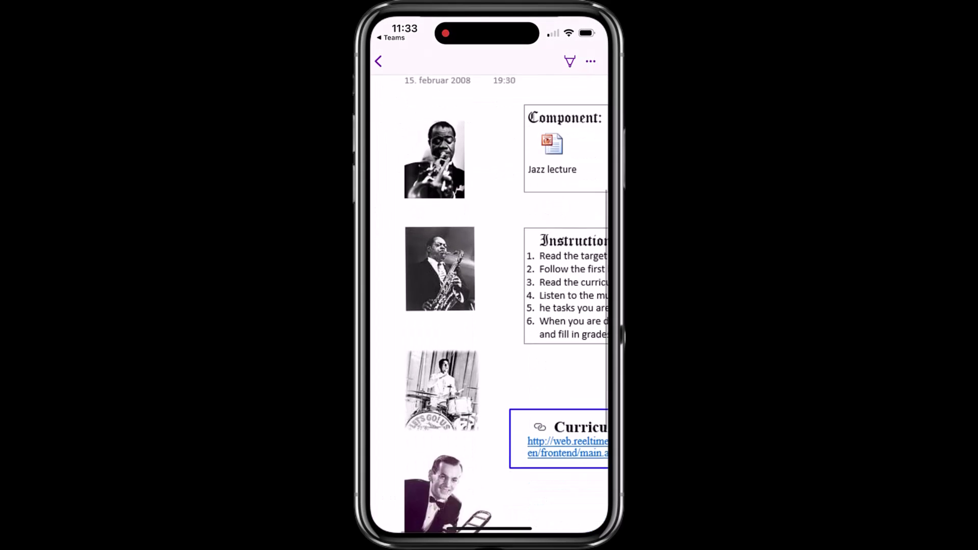
{"action": "scroll", "coordinate": [489, 265], "scroll_direction": "up", "scroll_amount": 3}
{"action": "scroll", "coordinate": [489, 275], "scroll_direction": "up", "scroll_amount": 5}
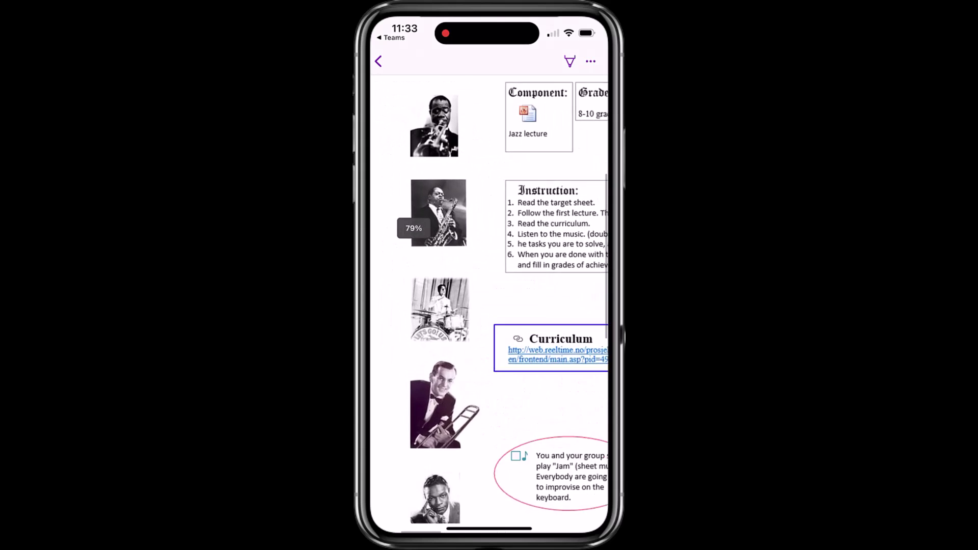
{"action": "left_click", "coordinate": [570, 61]}
{"action": "mouse_move", "coordinate": [481, 201]}
{"action": "left_mouse_down"}
{"action": "mouse_move", "coordinate": [458, 224]}
{"action": "mouse_move", "coordinate": [477, 254]}
{"action": "mouse_move", "coordinate": [484, 196]}
{"action": "left_mouse_up"}
{"action": "left_click", "coordinate": [378, 61]}
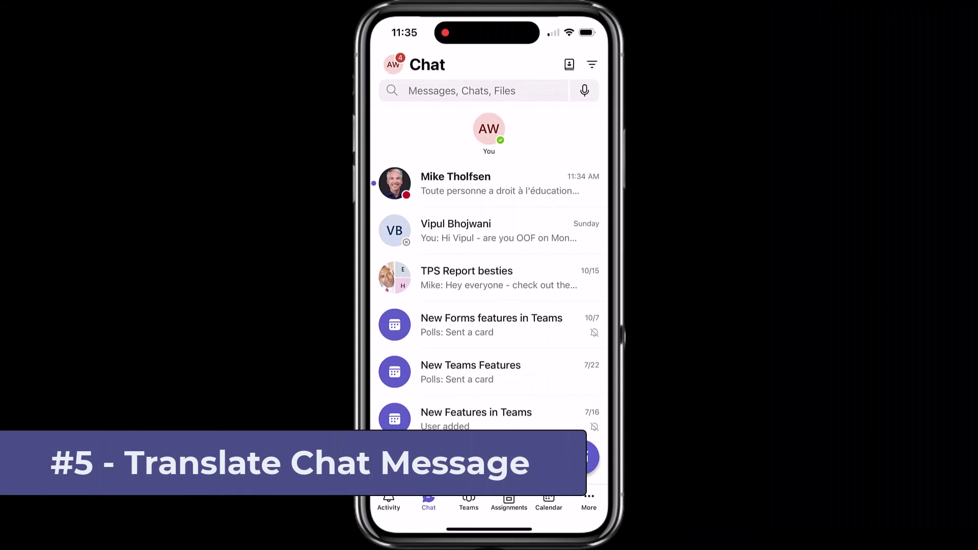
Step: Open the unread chat that contains the French message
{"action": "left_click", "coordinate": [489, 183]}
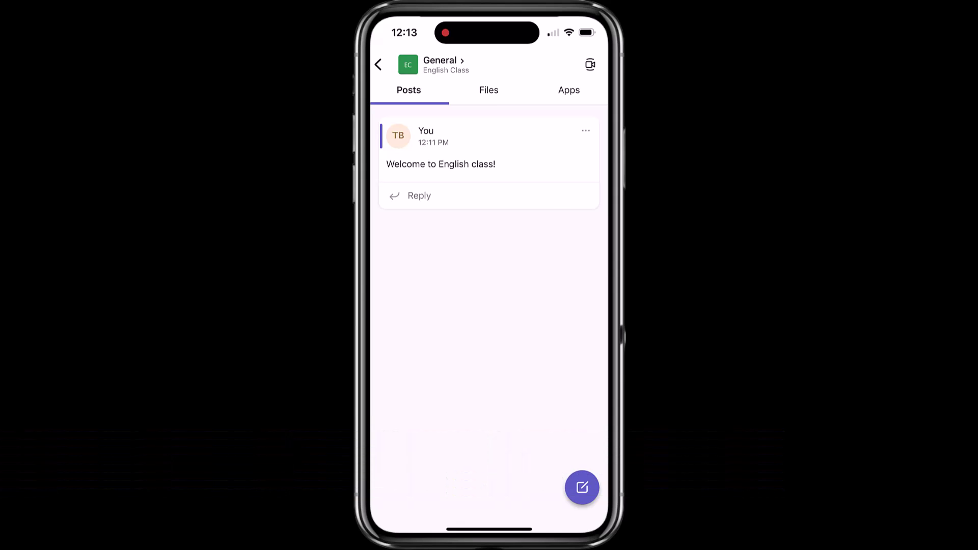
Step: View the list of students and their guardians in the Parents app of the English Class General channel and return to the teams list
{"action": "left_click", "coordinate": [568, 89]}
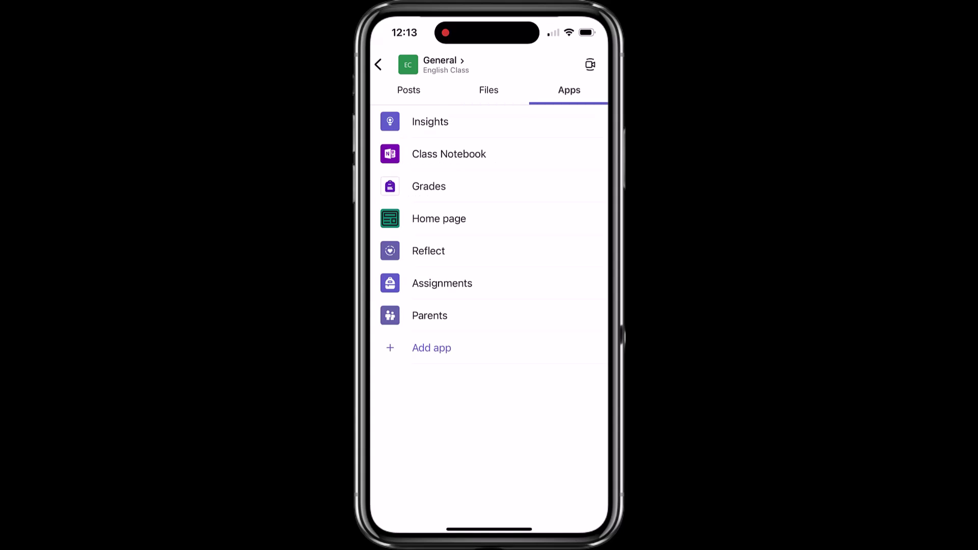
{"action": "left_click", "coordinate": [429, 316]}
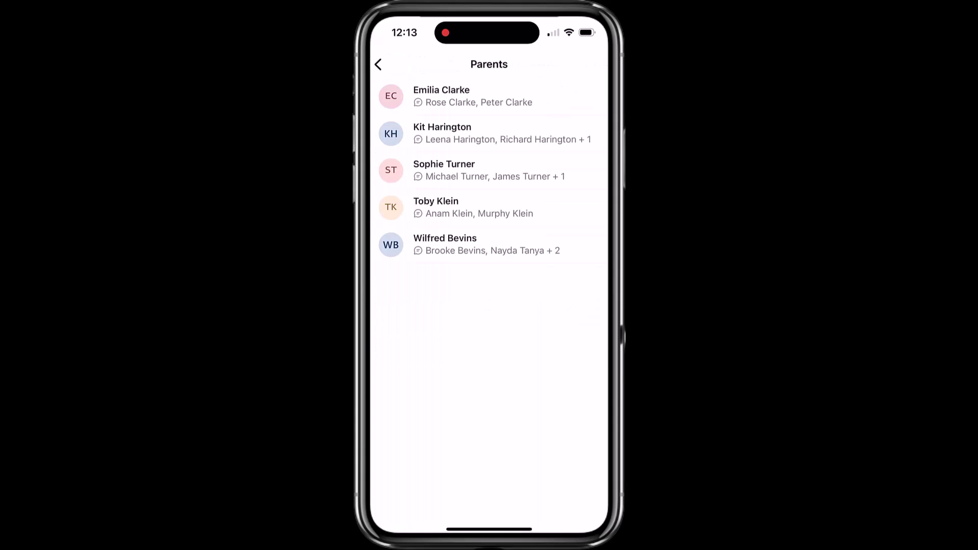
{"action": "left_click", "coordinate": [377, 64]}
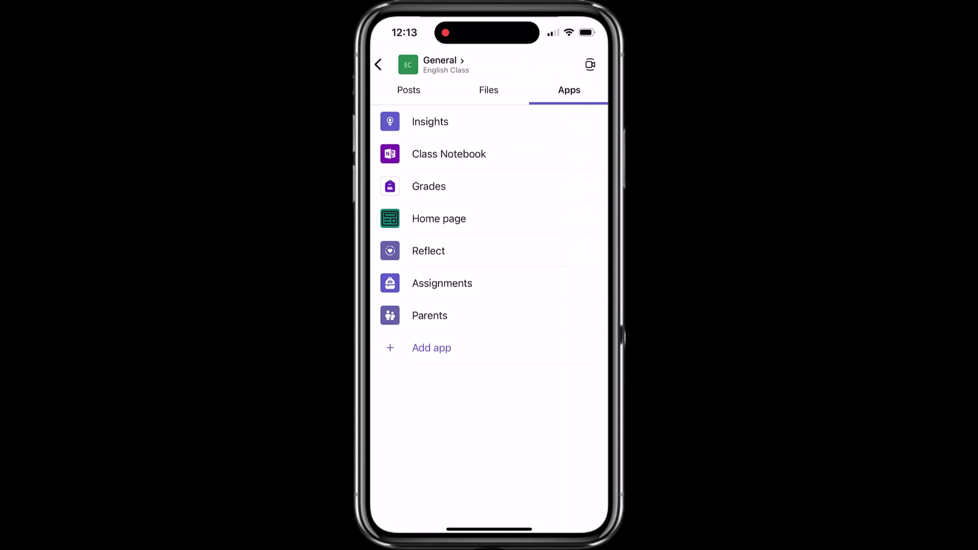
{"action": "left_click", "coordinate": [377, 64]}
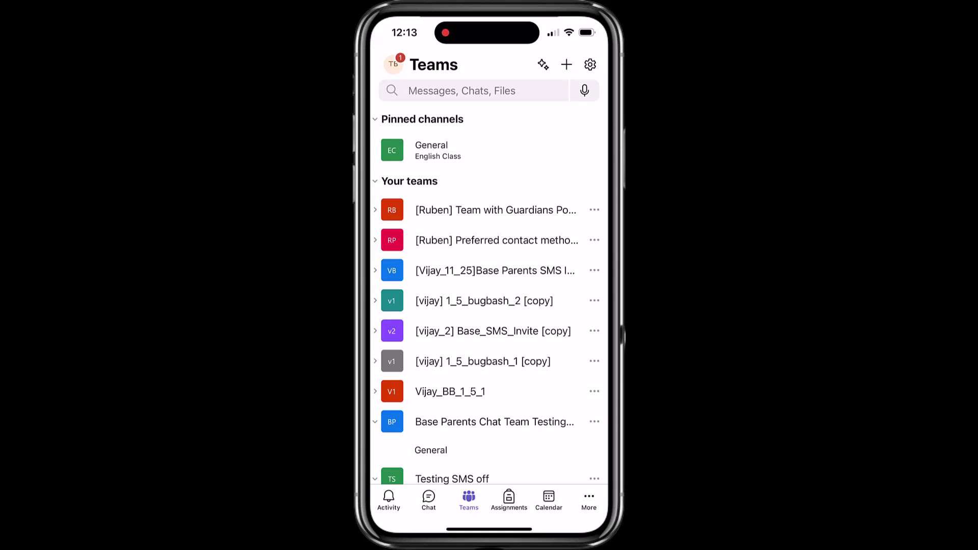
Step: Send "I am the teacher sending an update" in the English Class guardian chat whose last message is "Glad it was helpful"
{"action": "left_click", "coordinate": [428, 499]}
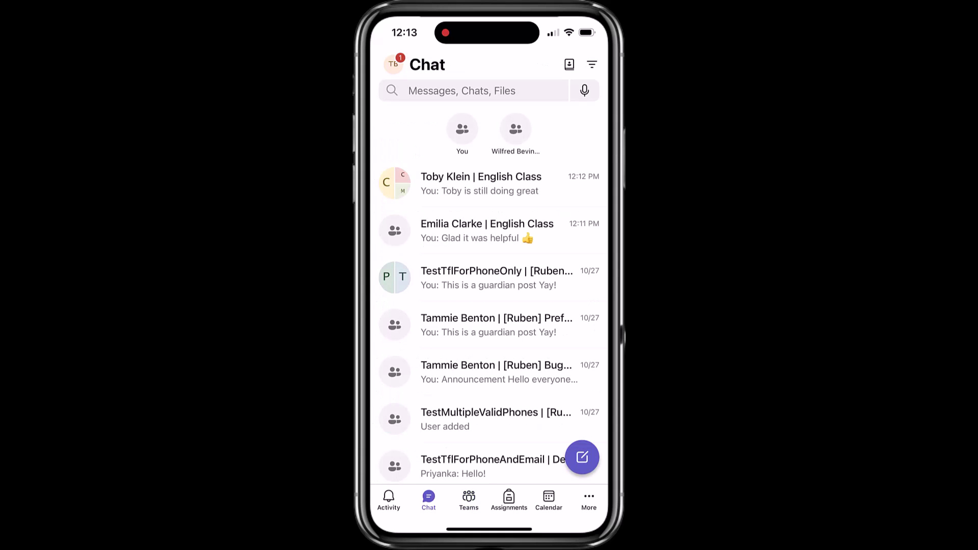
{"action": "left_click", "coordinate": [489, 230]}
{"action": "left_click", "coordinate": [458, 497]}
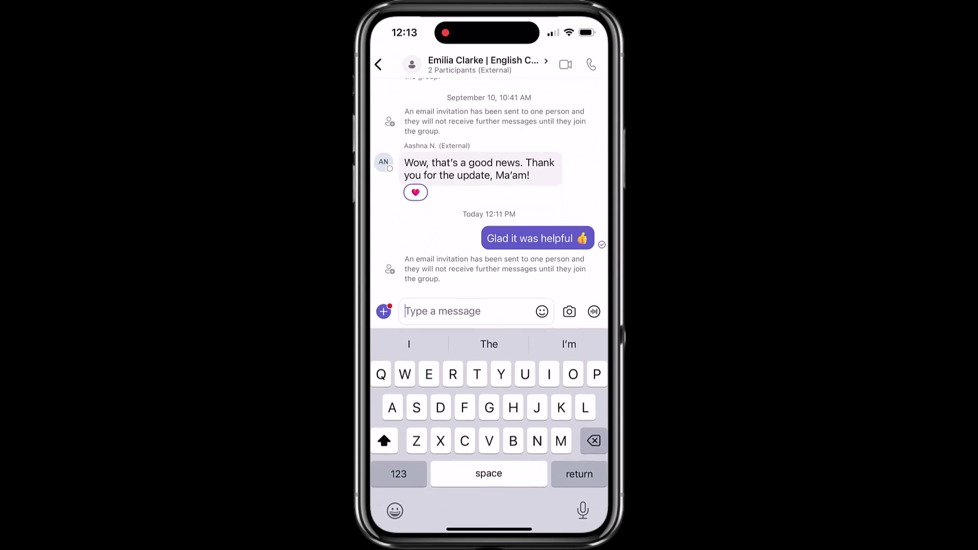
{"action": "type", "text": "I"}
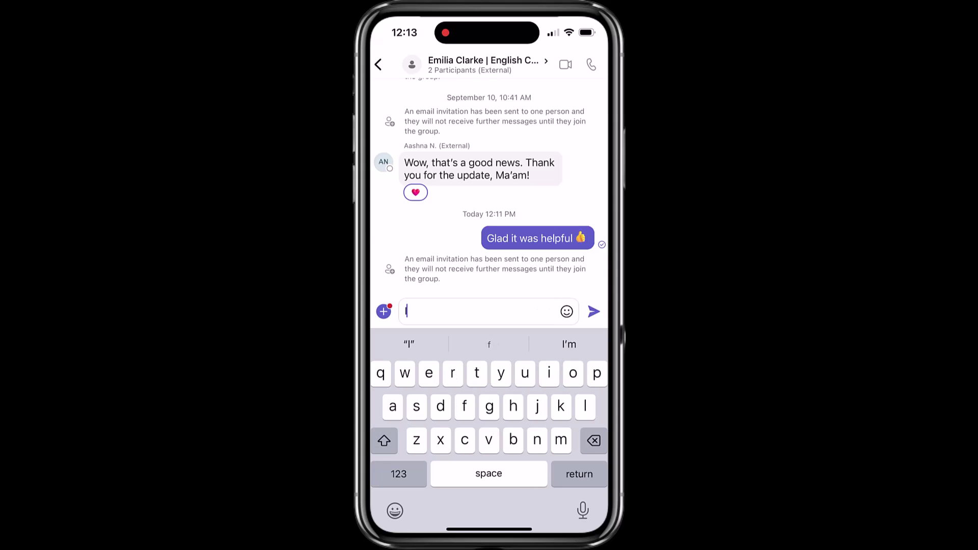
{"action": "type", "text": " am the teac"}
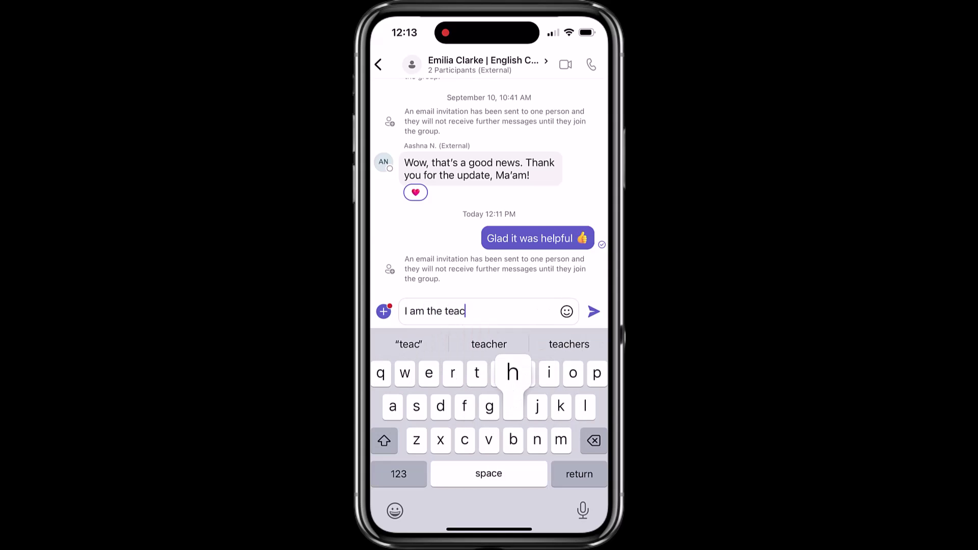
{"action": "type", "text": "her sending"}
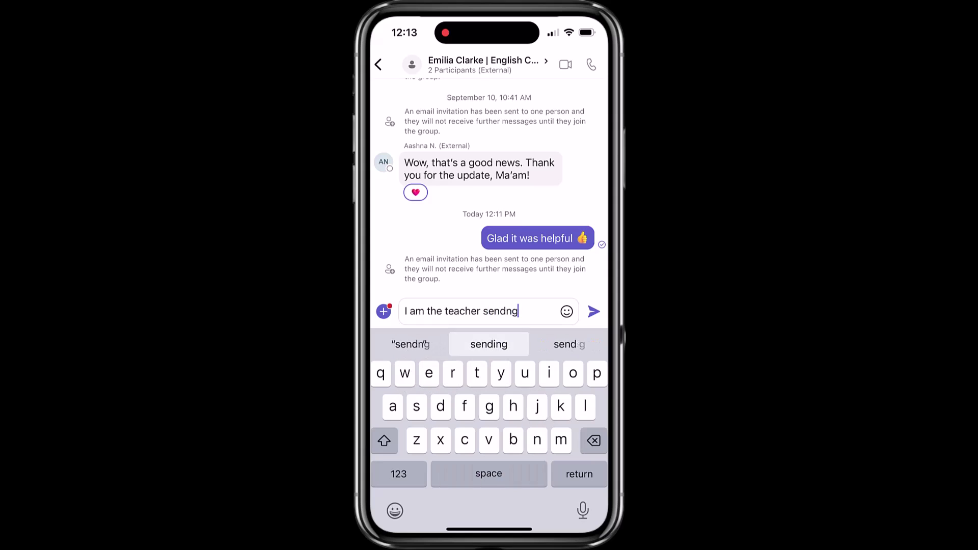
{"action": "type", "text": " an update"}
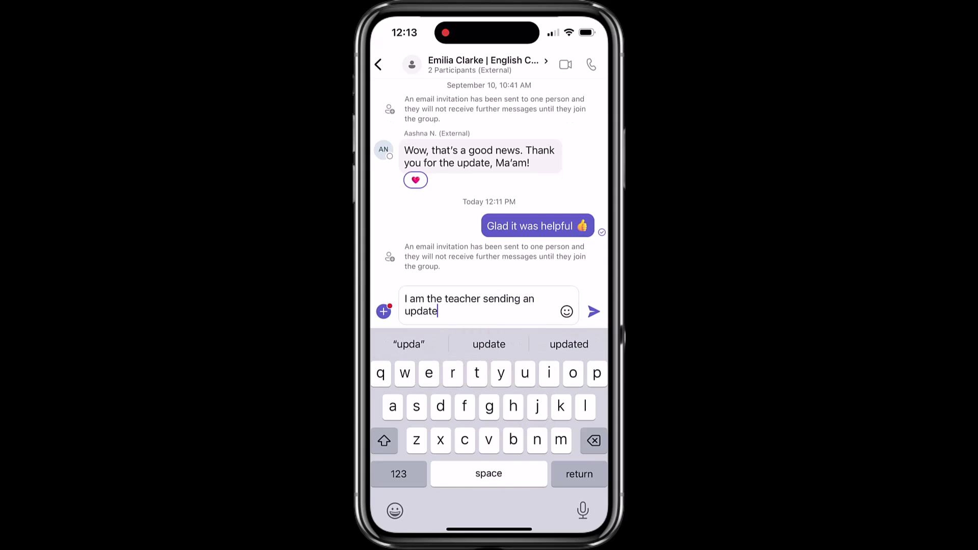
{"action": "key", "text": "Return"}
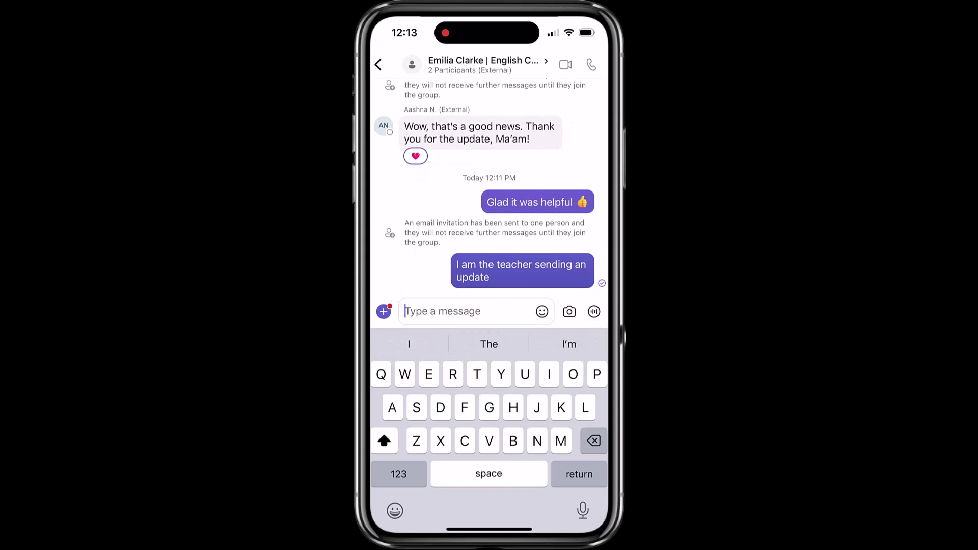
{"action": "left_click", "coordinate": [378, 64]}
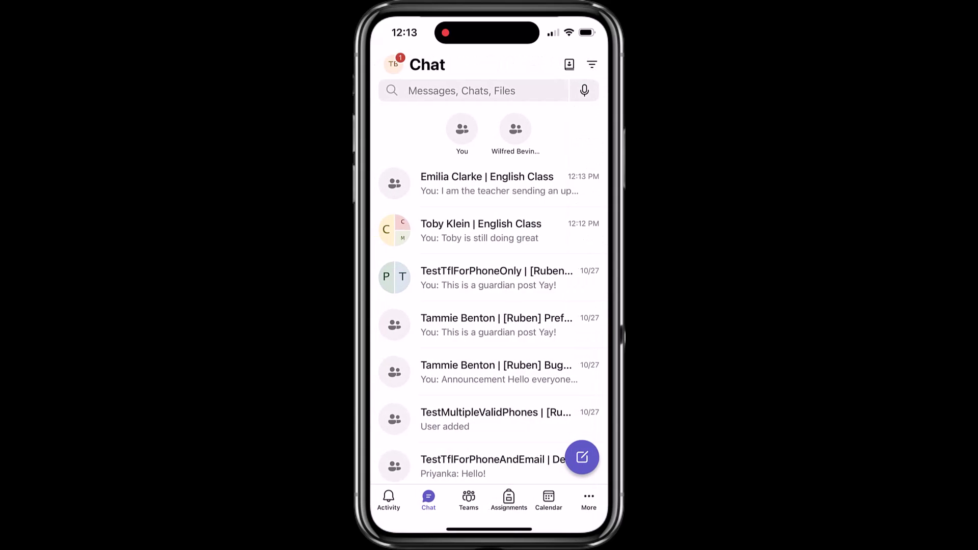
Step: Open the four-participant English Class guardian chat and begin a message with the student's first name
{"action": "left_click", "coordinate": [480, 230]}
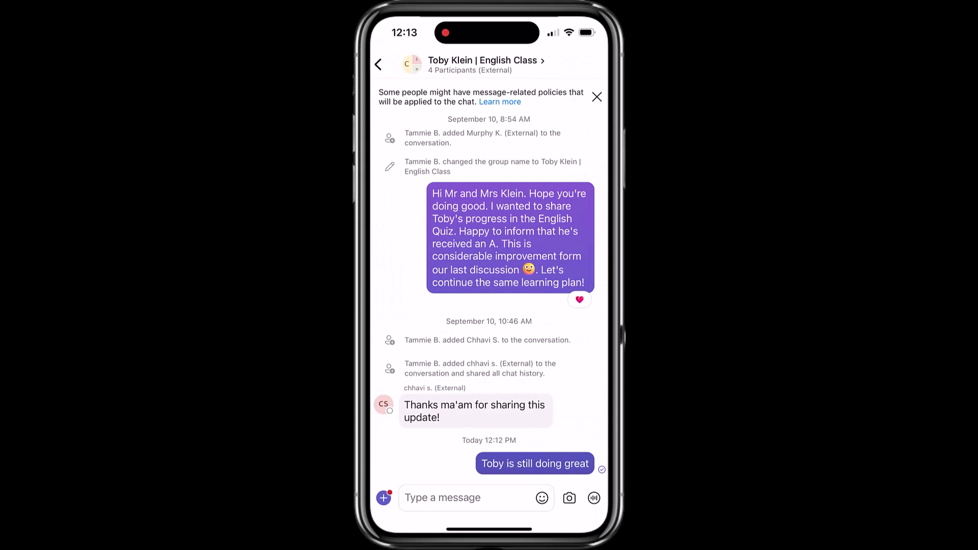
{"action": "left_click", "coordinate": [458, 498]}
{"action": "type", "text": "Toby"}
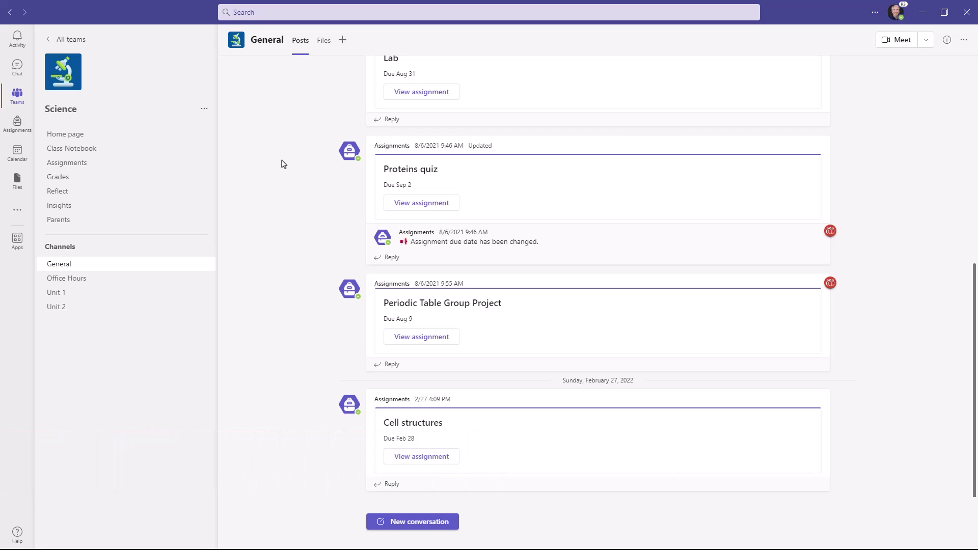
Step: Look through the Science team's Home page and view the "Amazon rainforest biological diversity paper" assignment from it before returning
{"action": "left_click", "coordinate": [282, 162]}
{"action": "left_click", "coordinate": [108, 140]}
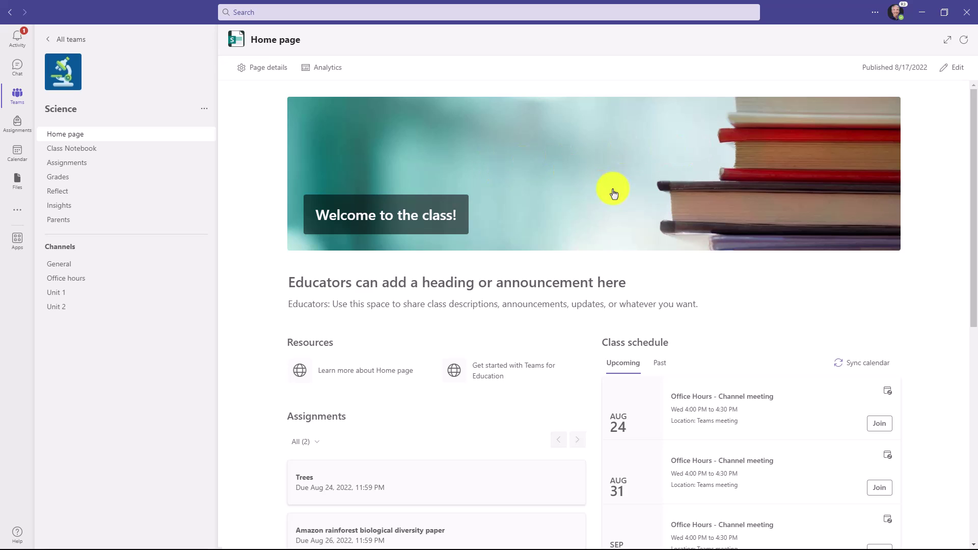
{"action": "scroll", "coordinate": [506, 285], "scroll_direction": "down", "scroll_amount": 2}
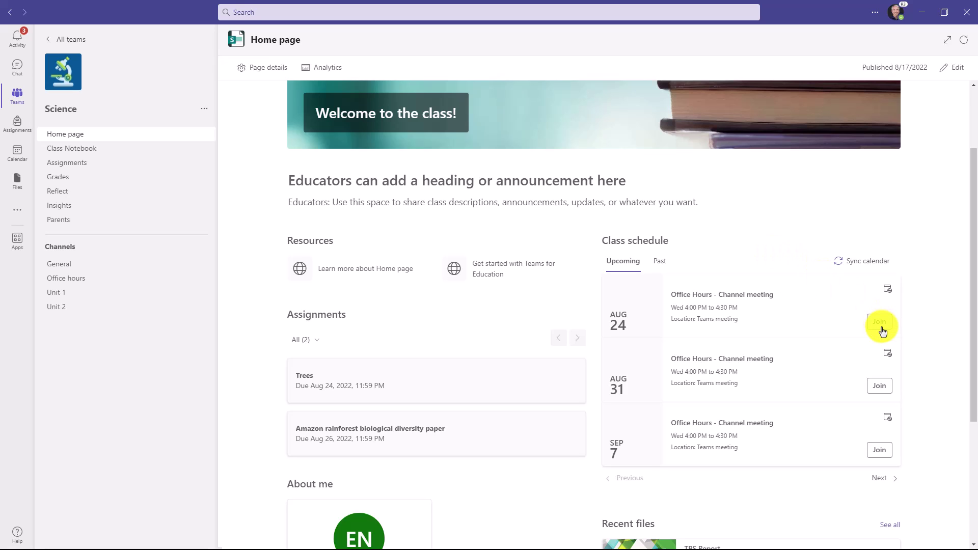
{"action": "scroll", "coordinate": [419, 314], "scroll_direction": "down", "scroll_amount": 1}
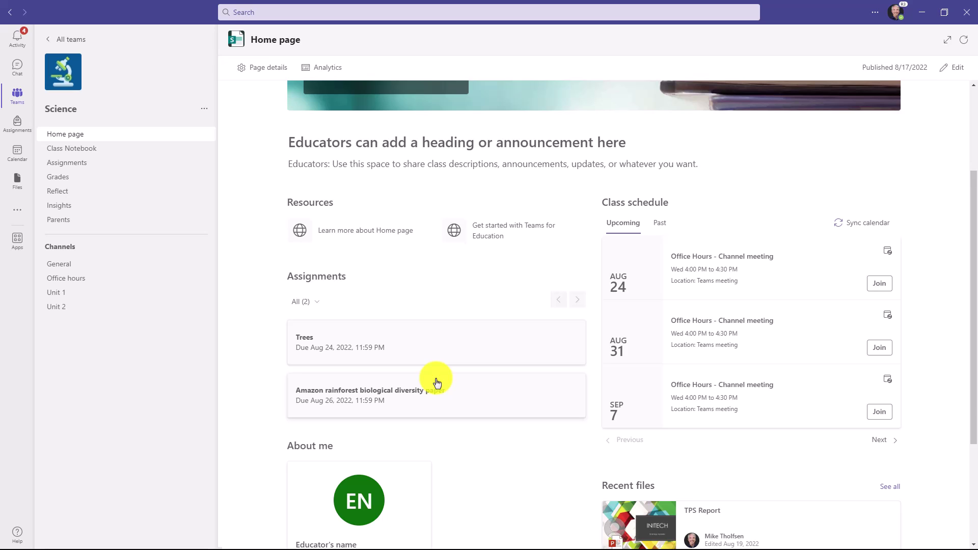
{"action": "left_click", "coordinate": [446, 397]}
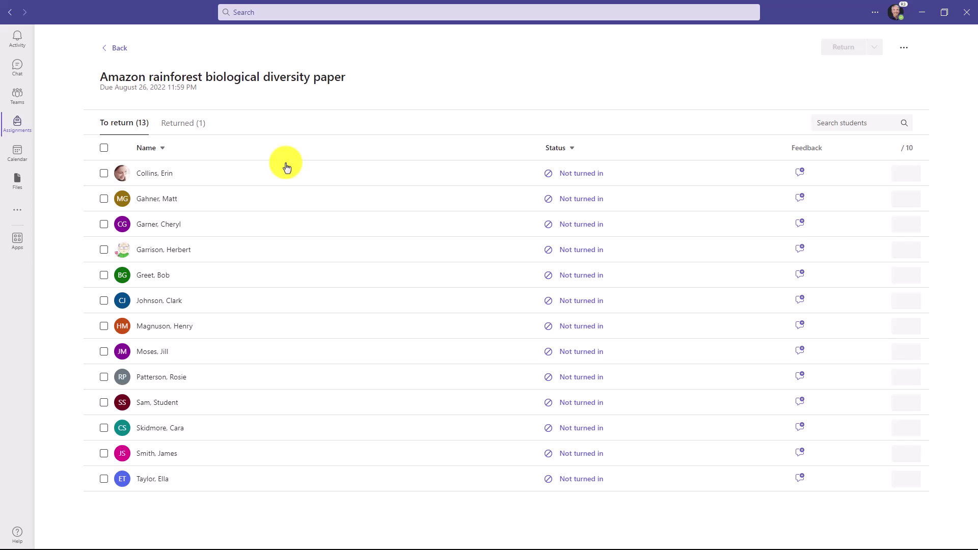
{"action": "left_click", "coordinate": [119, 48]}
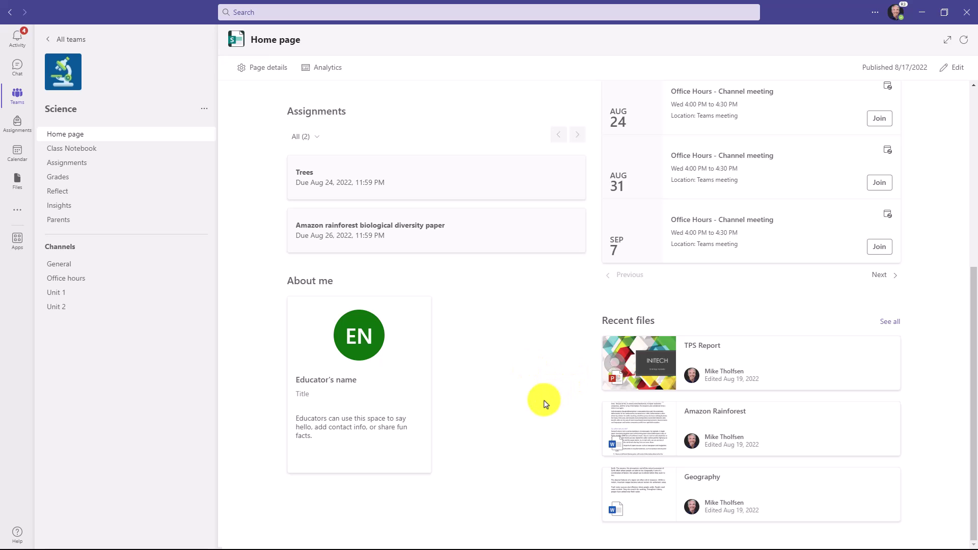
Step: Show the page analytics for the Science team's Home page
{"action": "scroll", "coordinate": [544, 402], "scroll_direction": "up", "scroll_amount": 6}
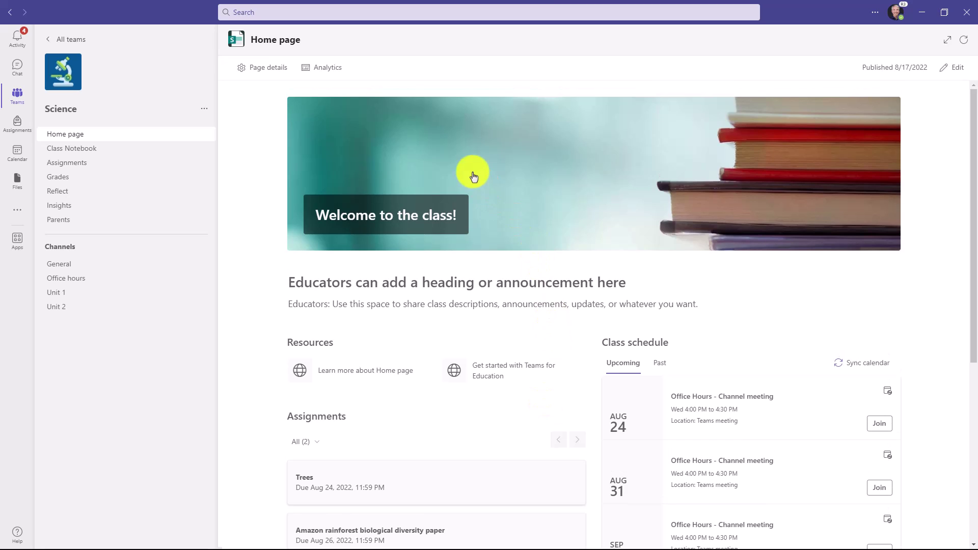
{"action": "left_click", "coordinate": [326, 68]}
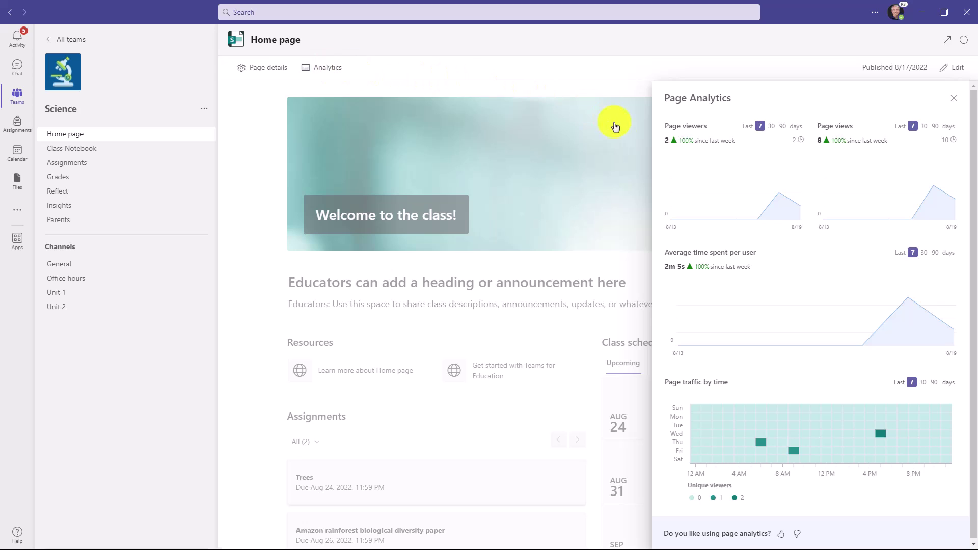
Step: Look over the page analytics, close them, and open the Science team's Home page for editing
{"action": "mouse_move", "coordinate": [768, 195]}
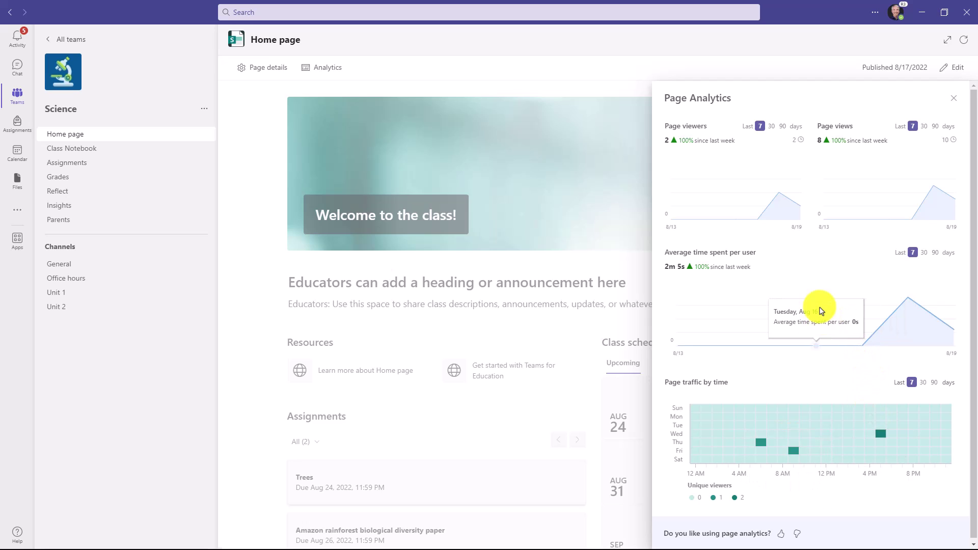
{"action": "left_click", "coordinate": [959, 100]}
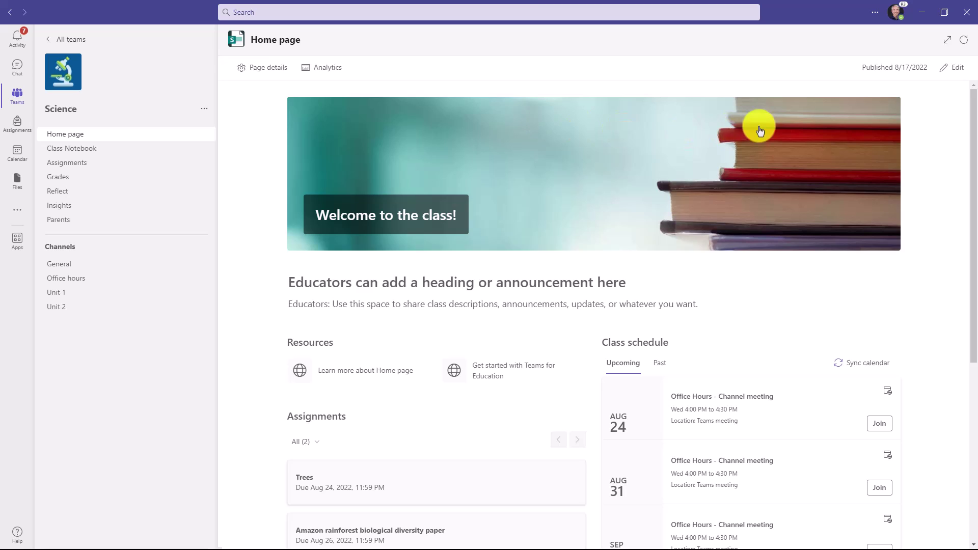
{"action": "left_click", "coordinate": [956, 75]}
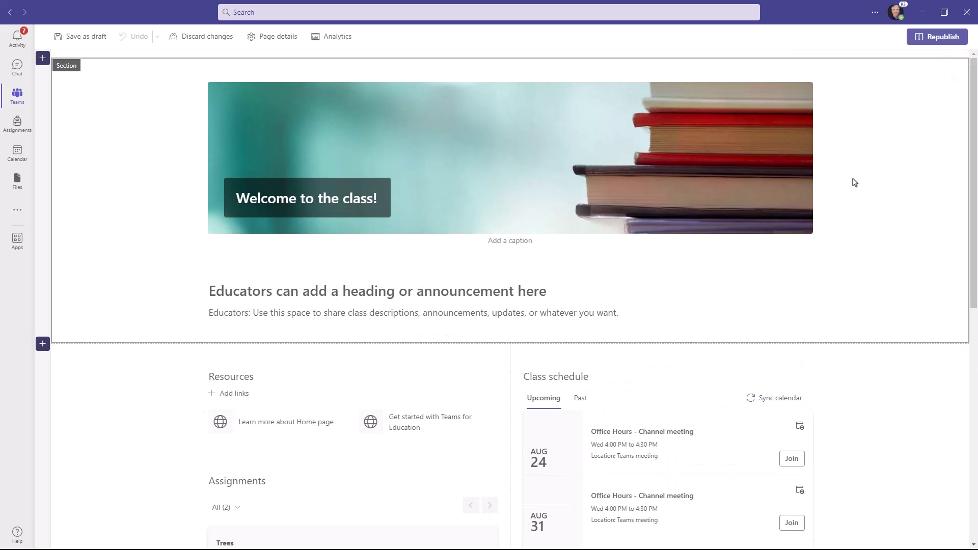
{"action": "left_click", "coordinate": [853, 182]}
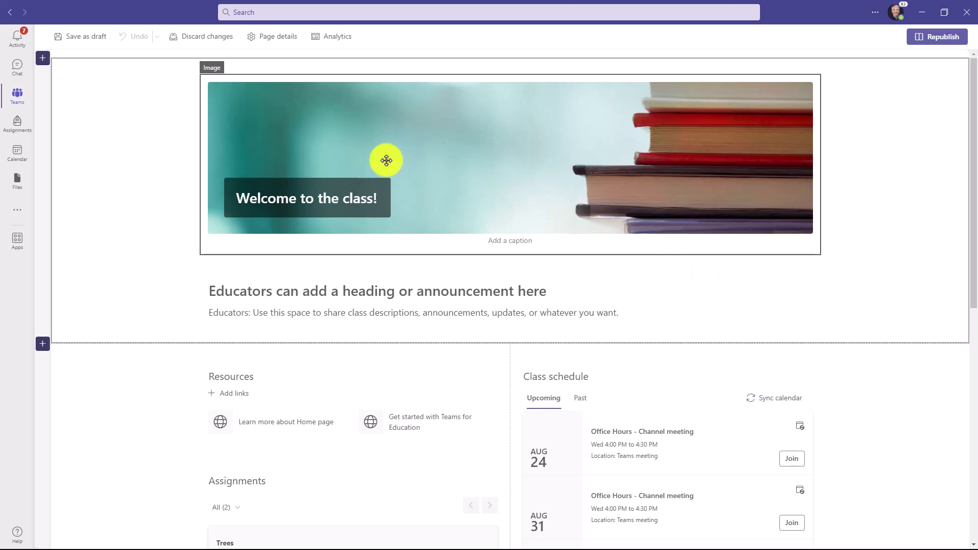
Step: Replace "the" in the banner's "Welcome to the class!" overlay text with the teacher's title and surname in possessive form
{"action": "left_click", "coordinate": [320, 200]}
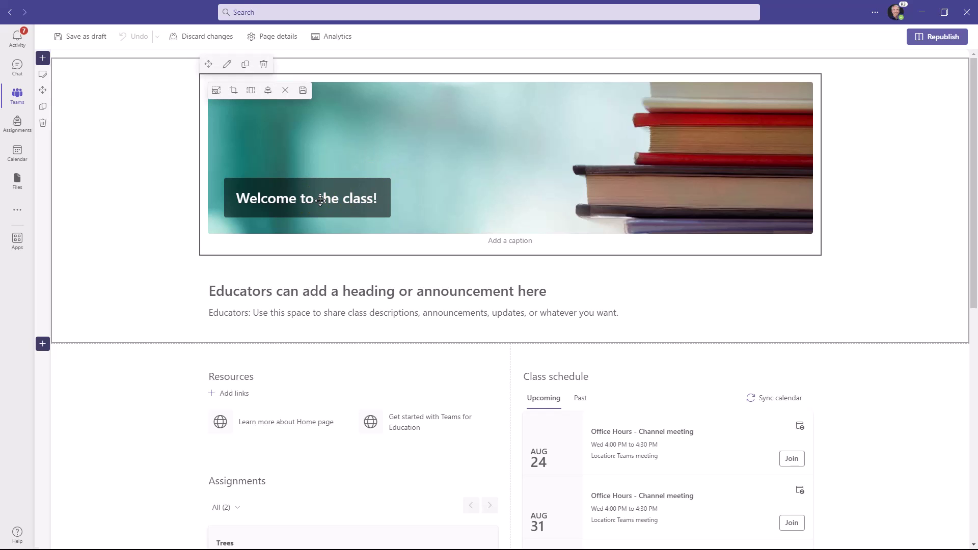
{"action": "double_click", "coordinate": [321, 199]}
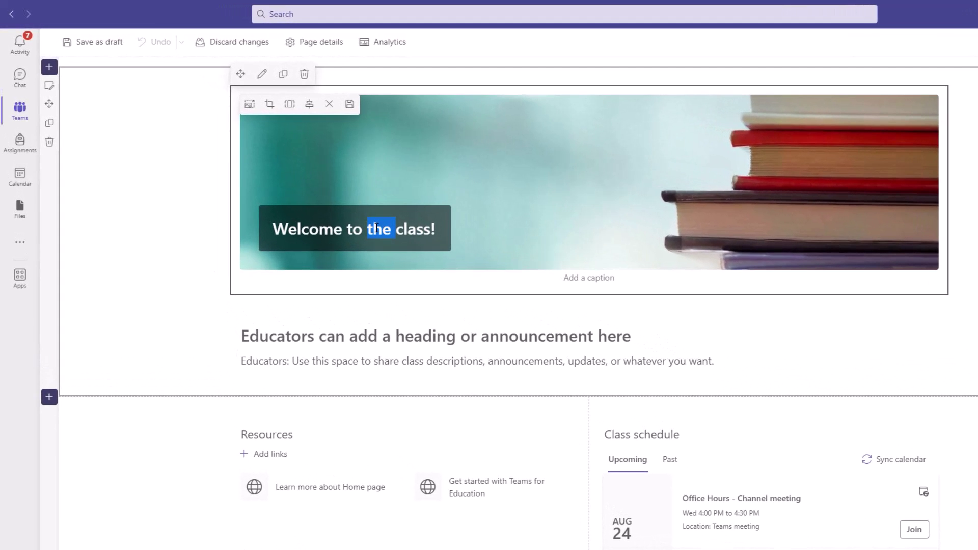
{"action": "type", "text": "Mr. Tholfsen's"}
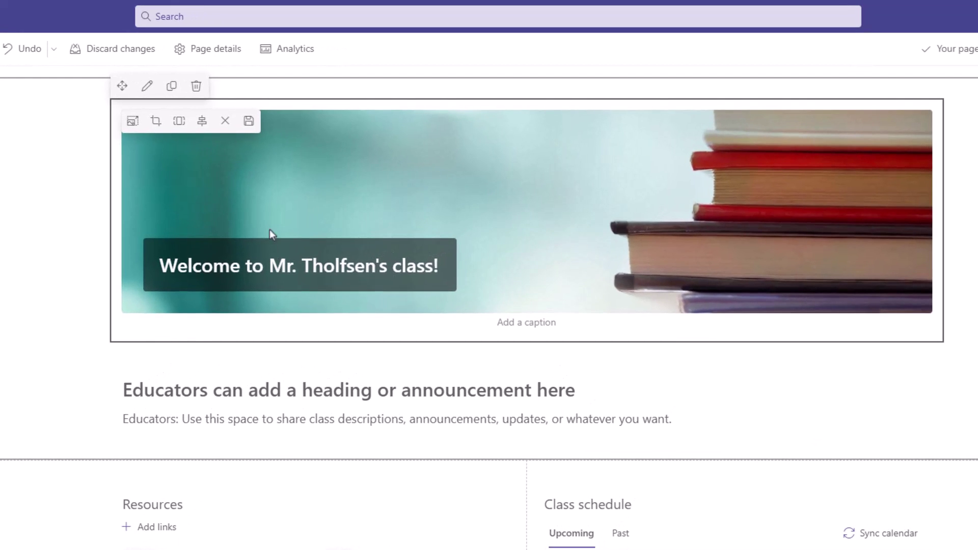
Step: Try out the resize and crop tools on the banner image of stacked books
{"action": "left_click", "coordinate": [531, 160]}
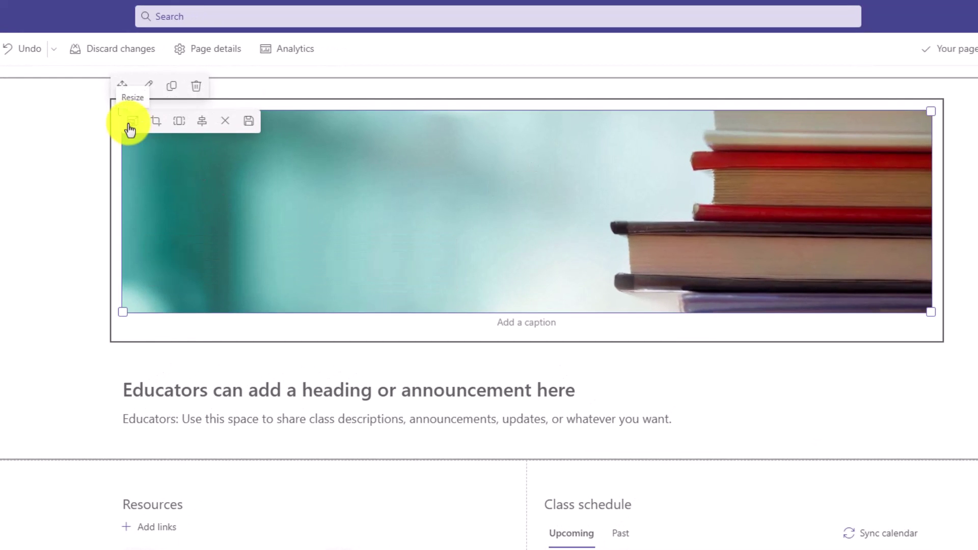
{"action": "left_click_drag", "start_coordinate": [124, 304], "coordinate": [113, 273]}
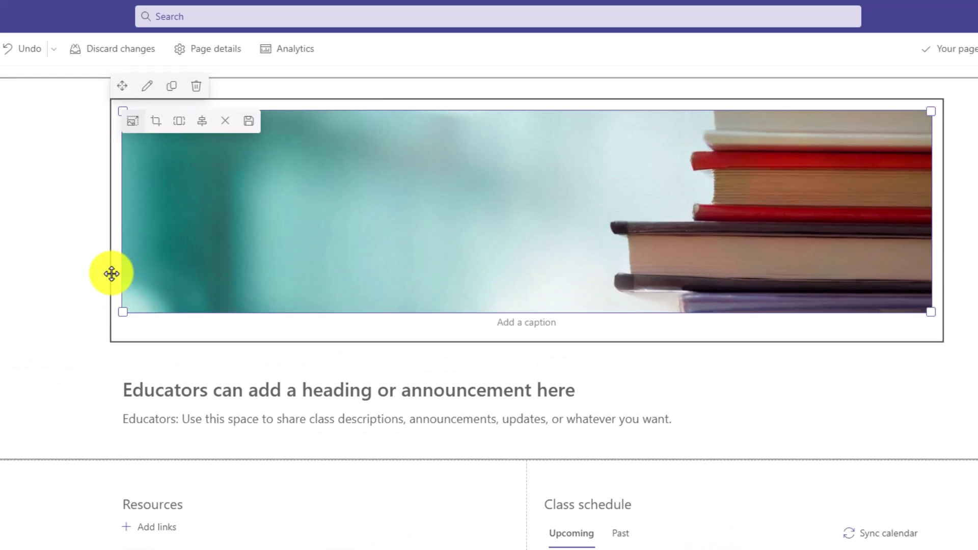
{"action": "left_click", "coordinate": [158, 132]}
{"action": "mouse_move", "coordinate": [133, 216]}
{"action": "left_mouse_down"}
{"action": "mouse_move", "coordinate": [515, 224]}
{"action": "mouse_move", "coordinate": [123, 214]}
{"action": "left_mouse_up"}
{"action": "left_click", "coordinate": [265, 331]}
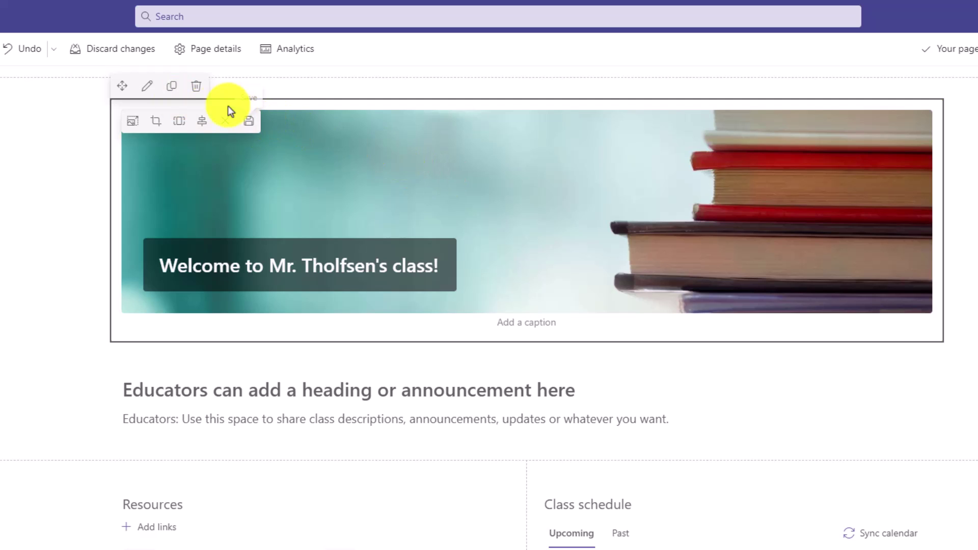
Step: Start changing the banner image and look through the recent images, stock images, web search and OneDrive sources
{"action": "left_click", "coordinate": [145, 89]}
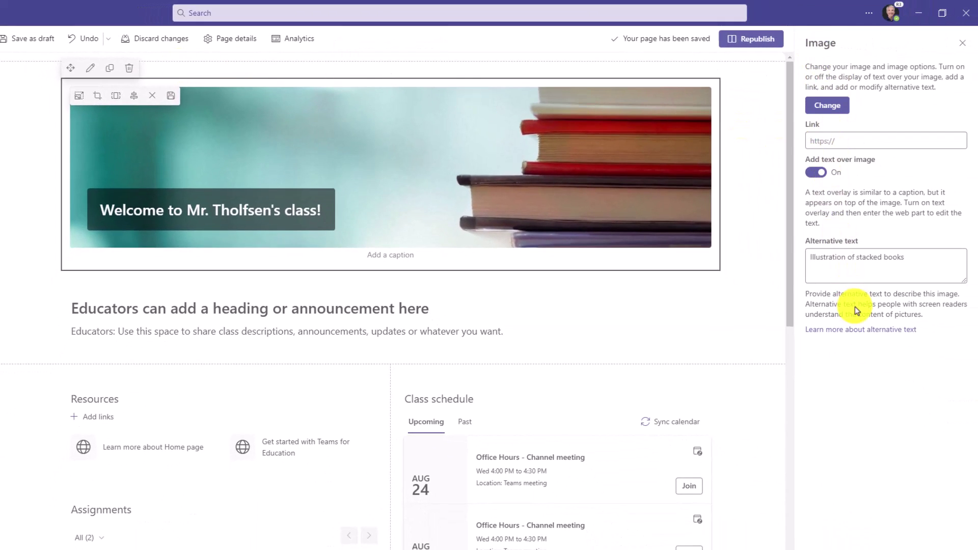
{"action": "left_click", "coordinate": [827, 105]}
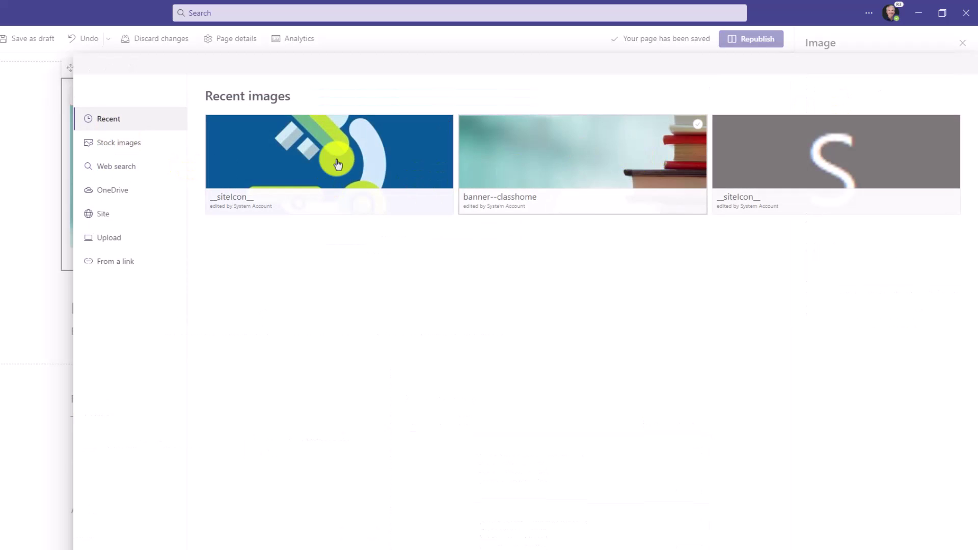
{"action": "left_click", "coordinate": [106, 142]}
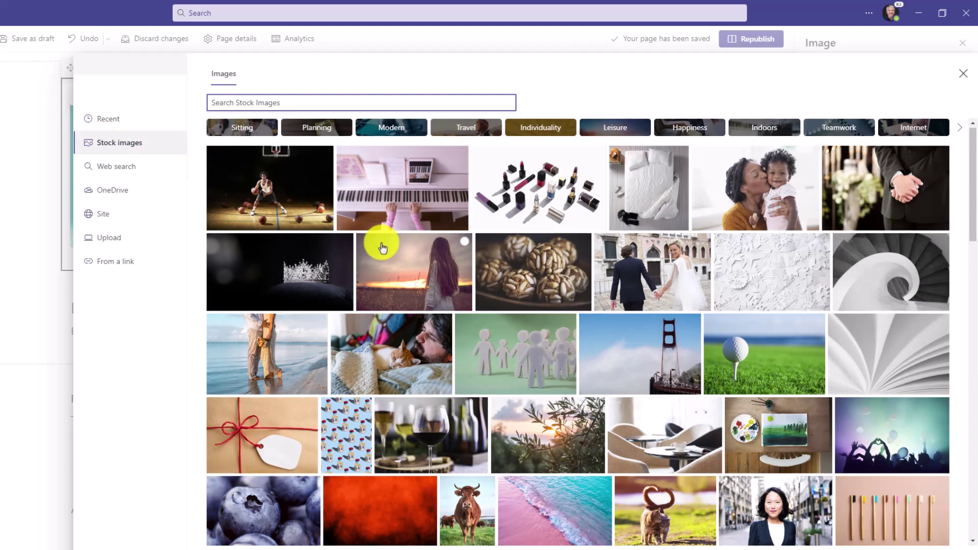
{"action": "scroll", "coordinate": [382, 248], "scroll_direction": "down", "scroll_amount": 4}
{"action": "scroll", "coordinate": [382, 244], "scroll_direction": "up", "scroll_amount": 5}
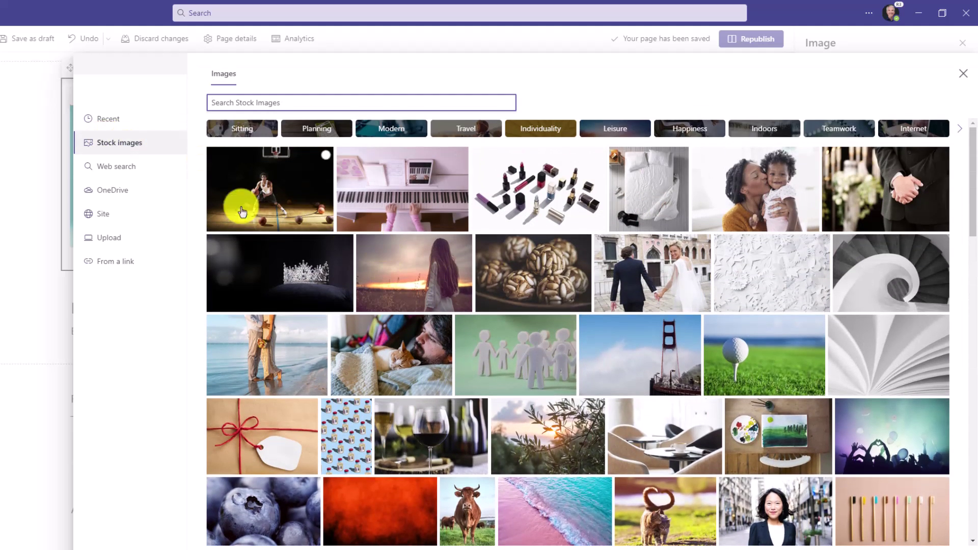
{"action": "left_click", "coordinate": [108, 167]}
{"action": "left_click", "coordinate": [120, 194]}
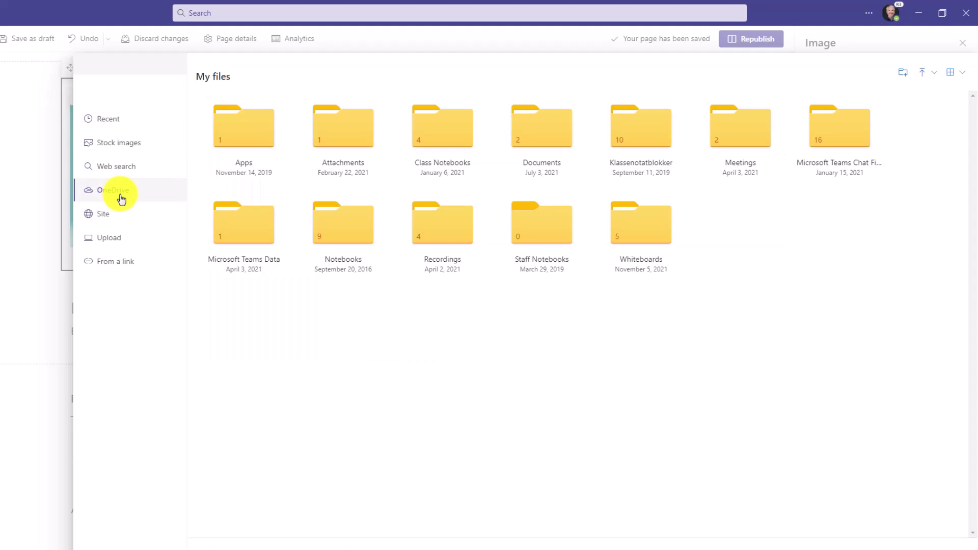
Step: Replace the banner with the stock image of colorful ink clouds on white and shrink it from a corner
{"action": "left_click", "coordinate": [118, 143]}
{"action": "scroll", "coordinate": [657, 335], "scroll_direction": "down", "scroll_amount": 10}
{"action": "scroll", "coordinate": [659, 336], "scroll_direction": "down", "scroll_amount": 4}
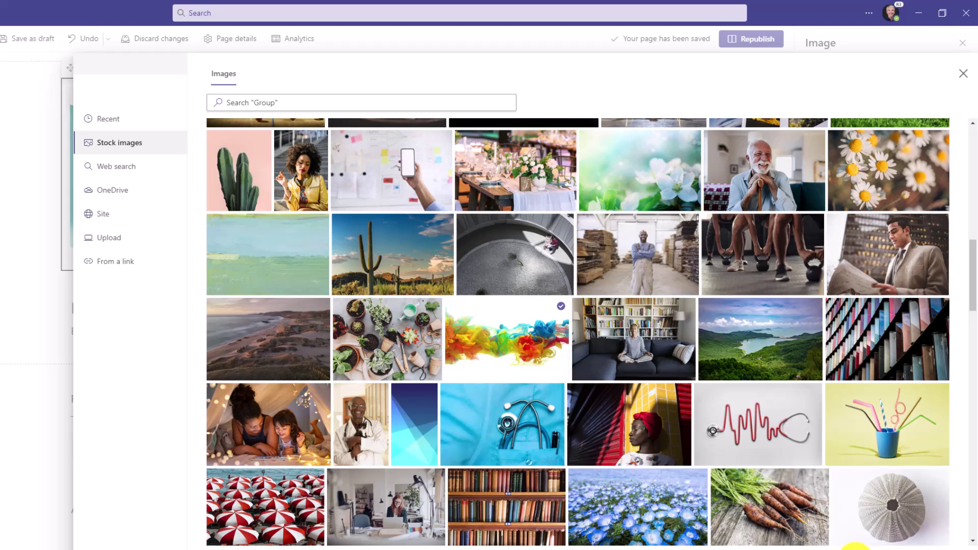
{"action": "left_click", "coordinate": [856, 547]}
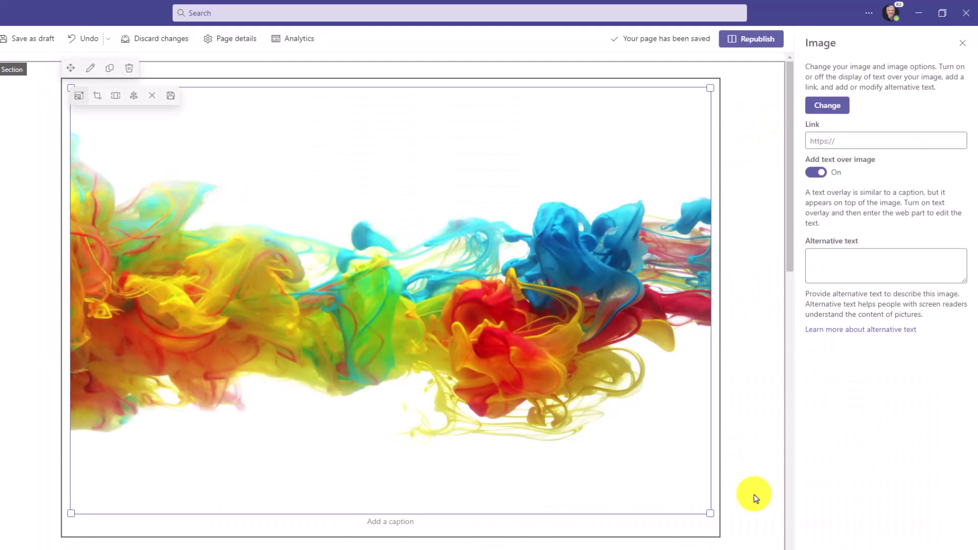
{"action": "left_click_drag", "start_coordinate": [711, 511], "coordinate": [580, 326]}
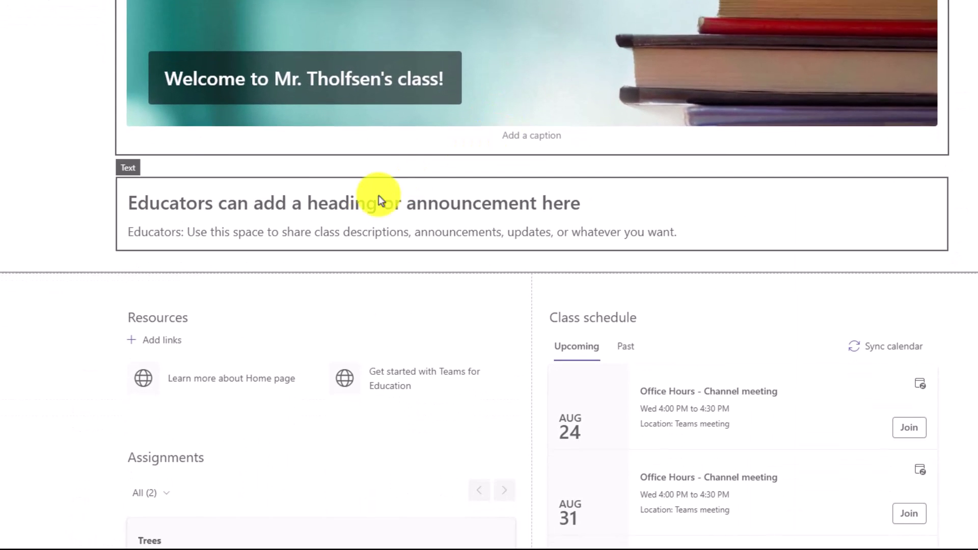
Step: Change the page heading to "Science is amazing!" and the text beneath it to "New lab coats are ready to pick up"
{"action": "left_click", "coordinate": [340, 196]}
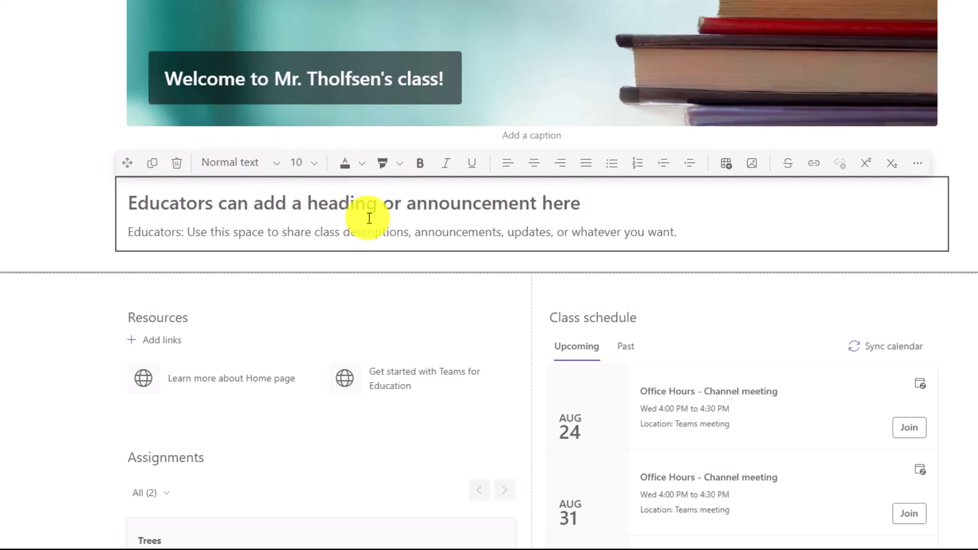
{"action": "left_click_drag", "start_coordinate": [571, 209], "coordinate": [131, 199]}
{"action": "type", "text": "Science is amazing!"}
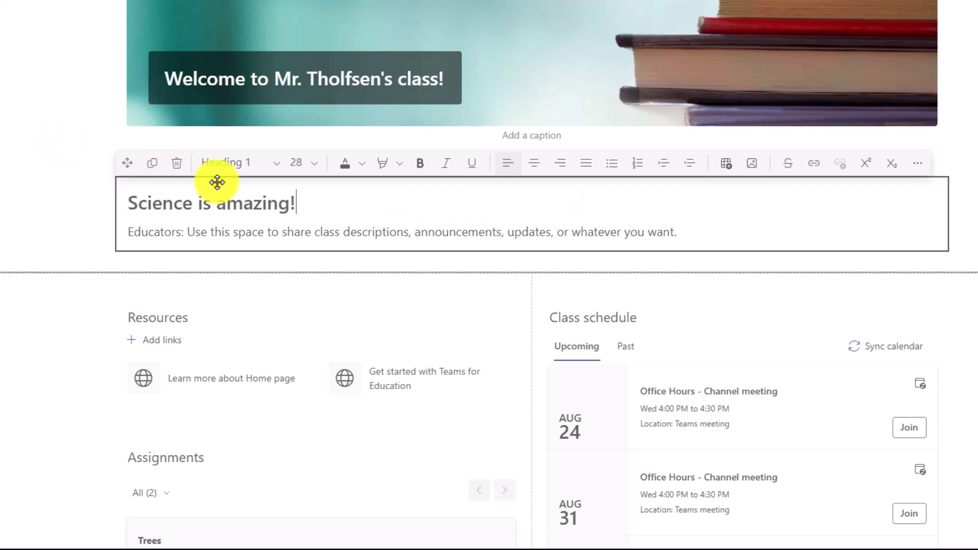
{"action": "left_click", "coordinate": [311, 231]}
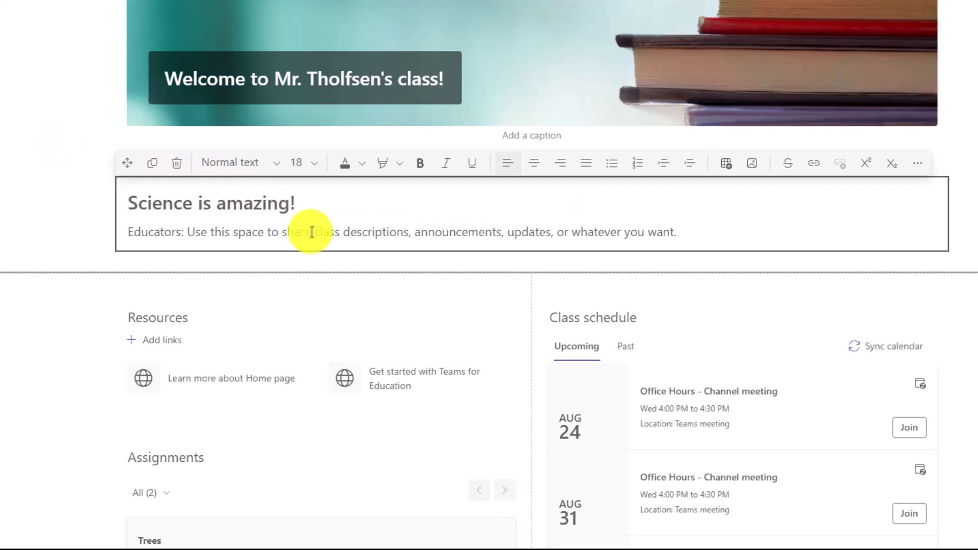
{"action": "triple_click", "coordinate": [311, 232]}
{"action": "type", "text": "New lab coats are ready to pick up"}
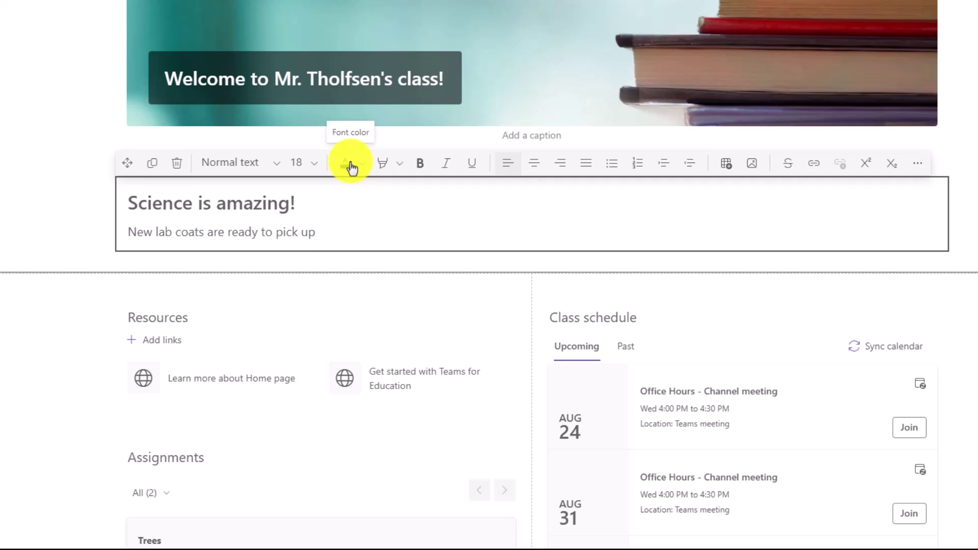
Step: Move the Assignments web part above the Resources quick links in the first column
{"action": "scroll", "coordinate": [365, 204], "scroll_direction": "down", "scroll_amount": 3}
{"action": "scroll", "coordinate": [367, 207], "scroll_direction": "down", "scroll_amount": 2}
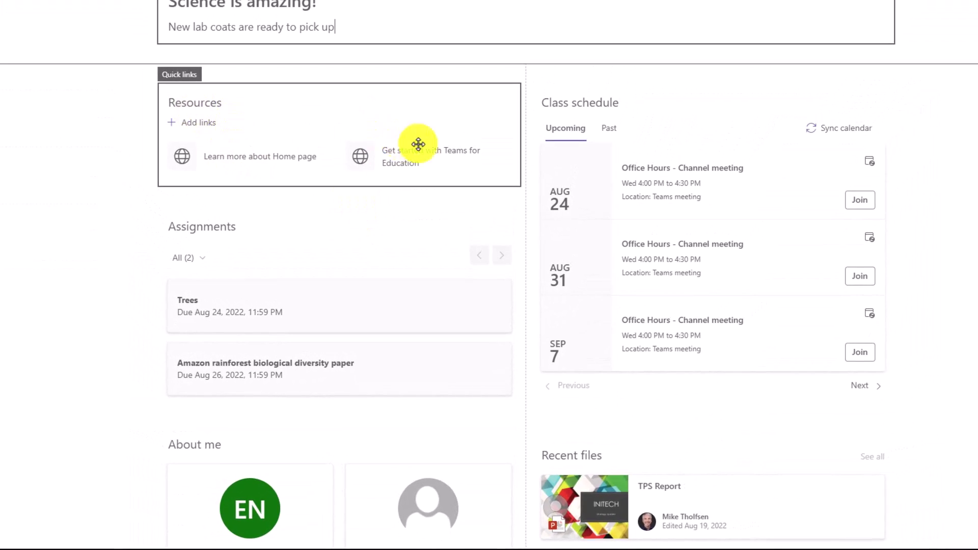
{"action": "left_click", "coordinate": [202, 126]}
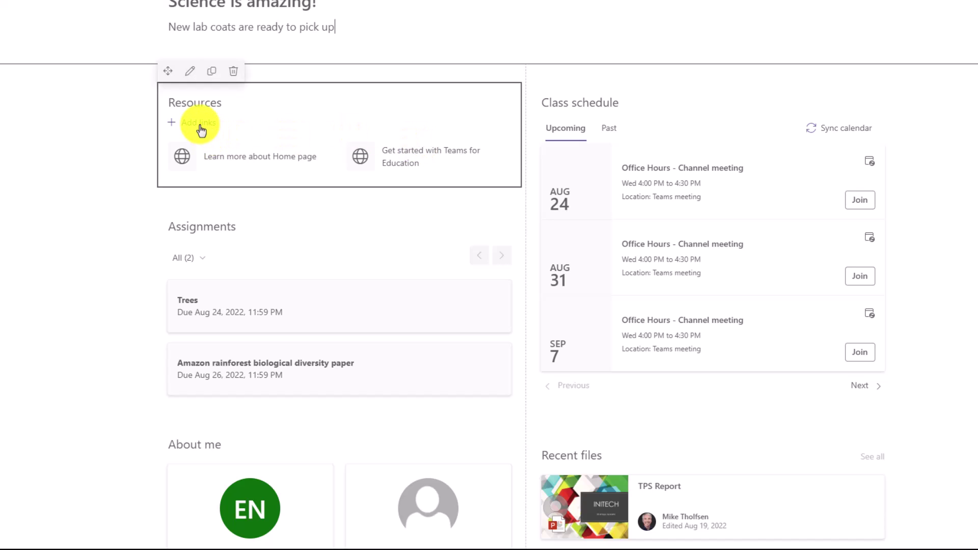
{"action": "scroll", "coordinate": [395, 173], "scroll_direction": "down", "scroll_amount": 3}
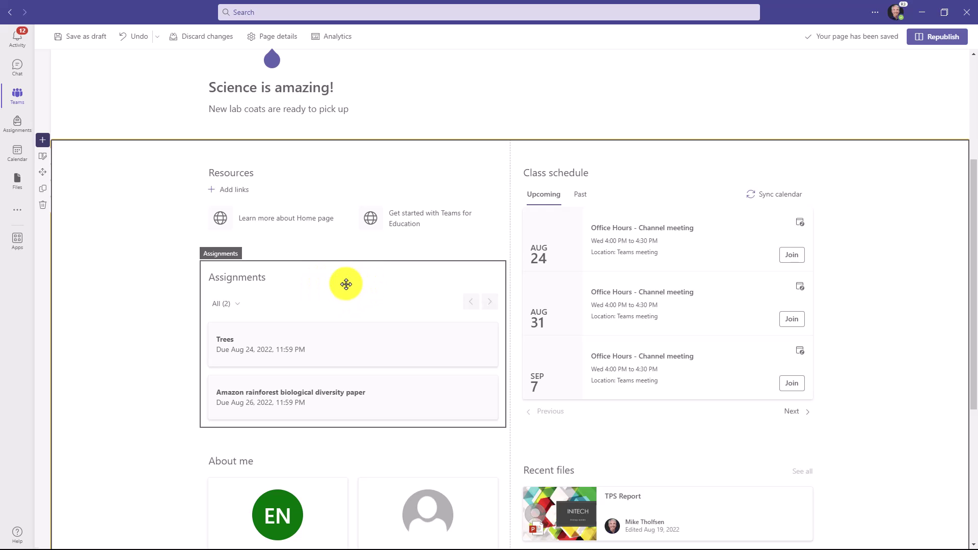
{"action": "left_click_drag", "start_coordinate": [346, 284], "coordinate": [332, 149]}
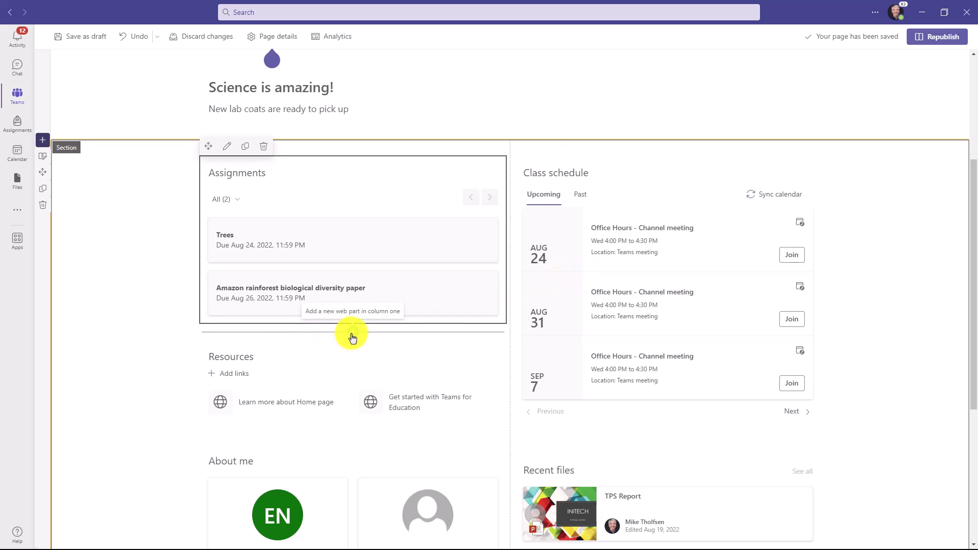
{"action": "left_click", "coordinate": [353, 337]}
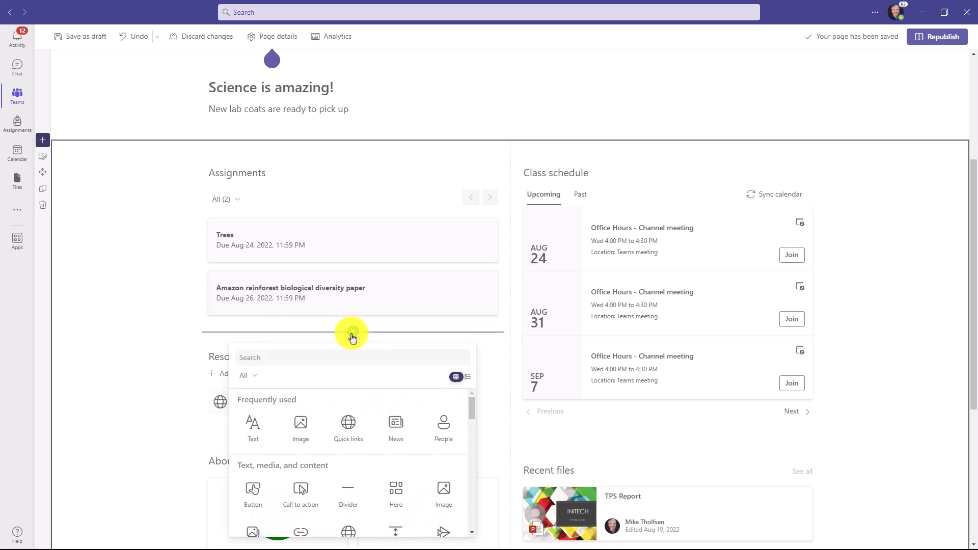
{"action": "scroll", "coordinate": [352, 336], "scroll_direction": "down", "scroll_amount": 3}
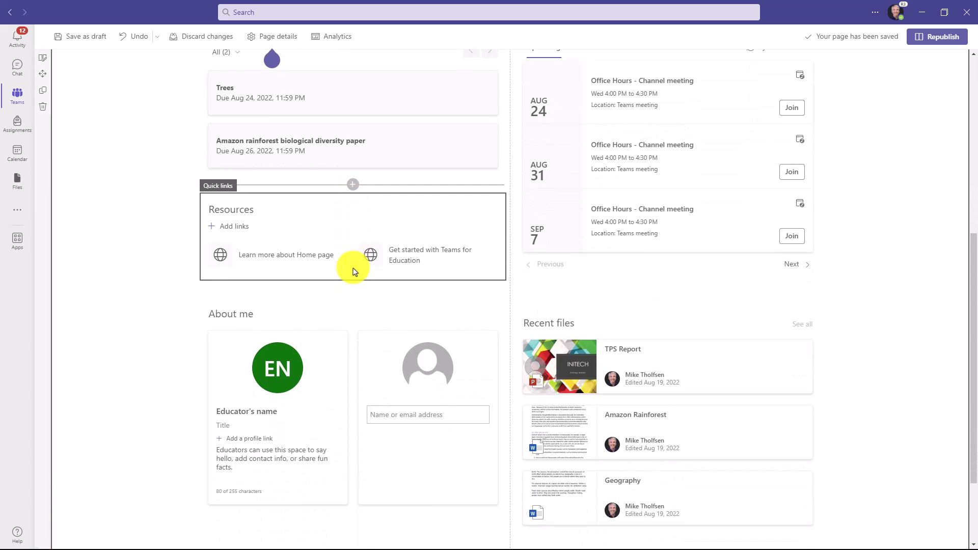
{"action": "scroll", "coordinate": [355, 271], "scroll_direction": "down", "scroll_amount": 1}
{"action": "left_click", "coordinate": [353, 141]}
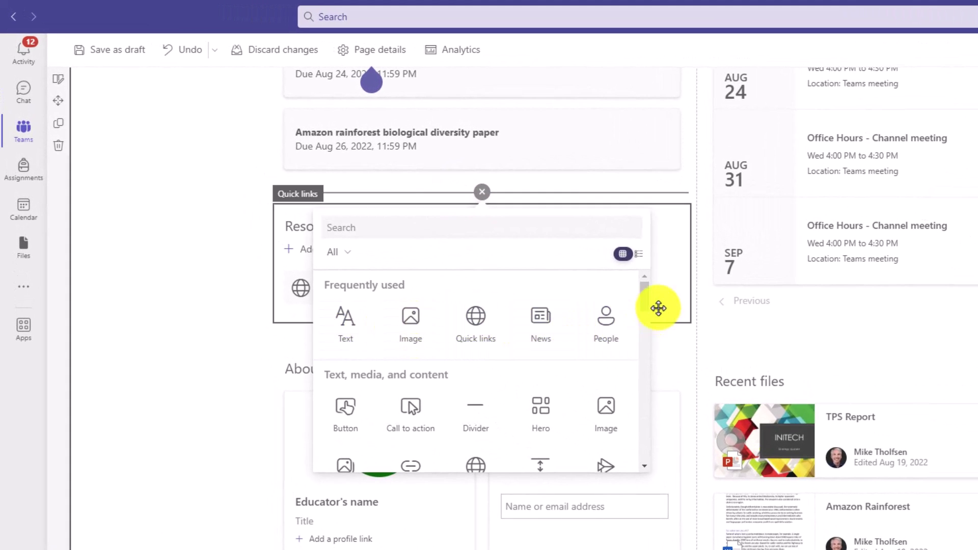
{"action": "left_click_drag", "start_coordinate": [640, 304], "coordinate": [637, 341]}
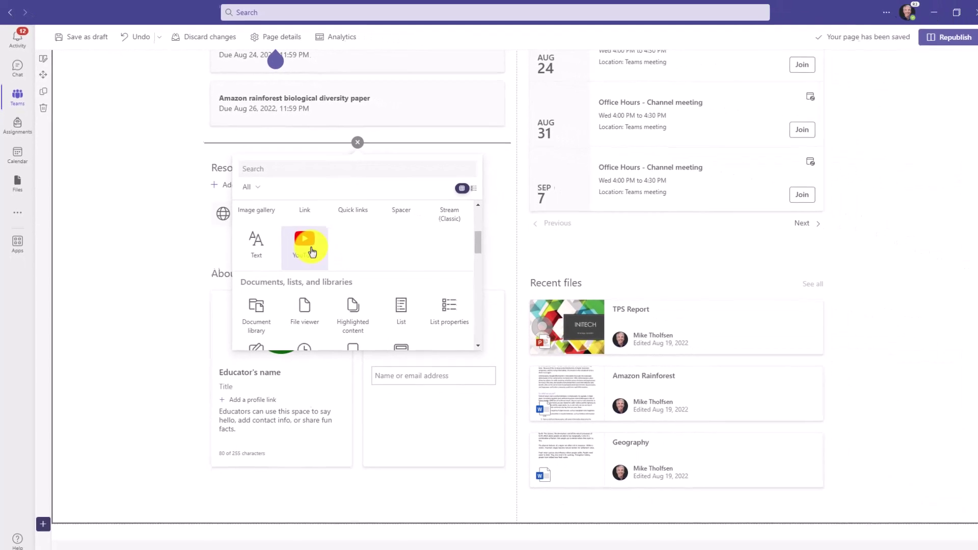
{"action": "left_click", "coordinate": [312, 251]}
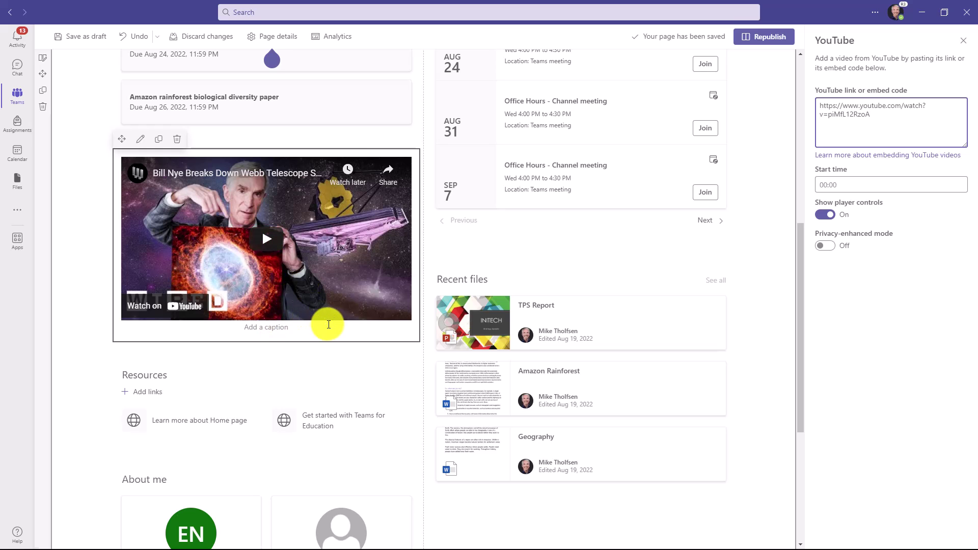
Step: Delete the "About me" people web part from the Home page
{"action": "scroll", "coordinate": [317, 408], "scroll_direction": "down", "scroll_amount": 5}
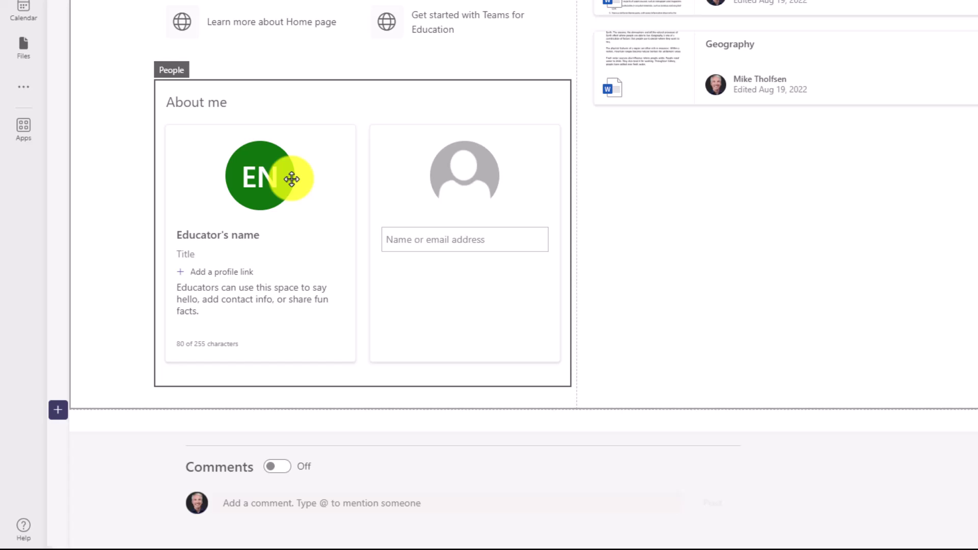
{"action": "left_click", "coordinate": [289, 103]}
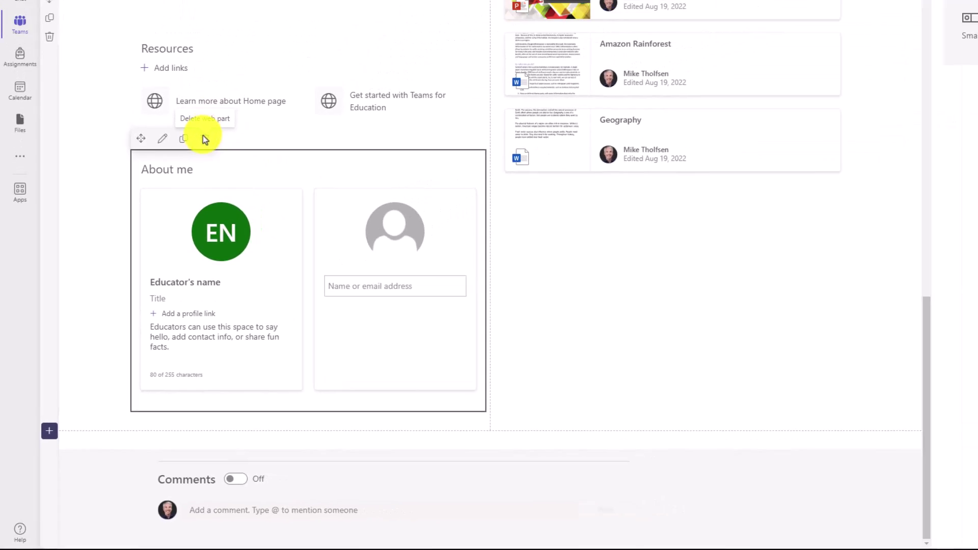
{"action": "left_click", "coordinate": [177, 198]}
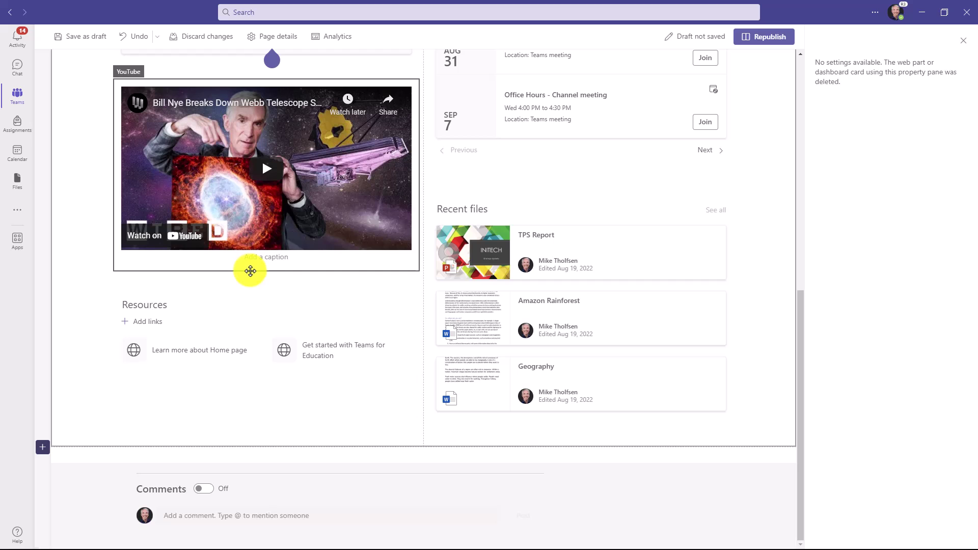
{"action": "scroll", "coordinate": [254, 272], "scroll_direction": "up", "scroll_amount": 6}
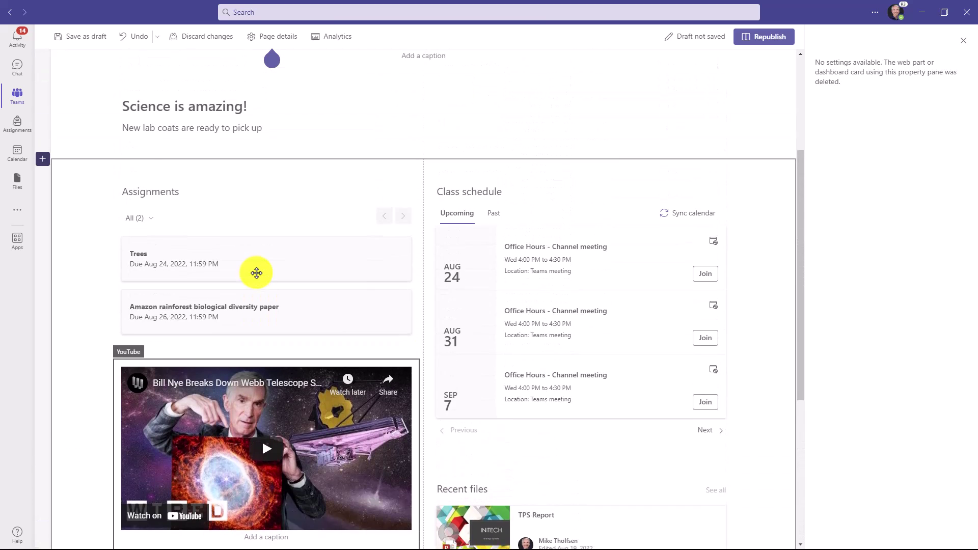
Step: Republish the edited class Home page and review the published layout from the welcome banner down to the recent files
{"action": "scroll", "coordinate": [256, 273], "scroll_direction": "up", "scroll_amount": 4}
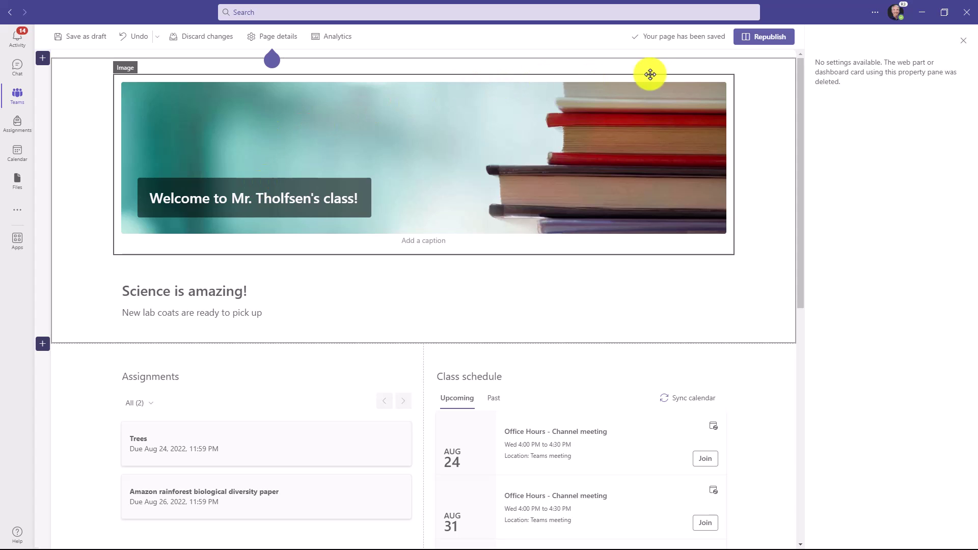
{"action": "left_click", "coordinate": [766, 42]}
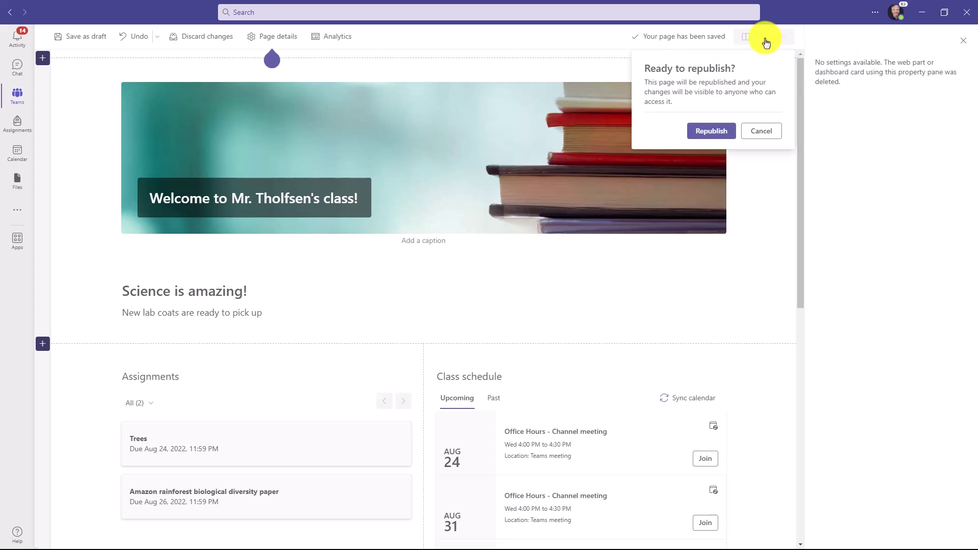
{"action": "left_click", "coordinate": [712, 127]}
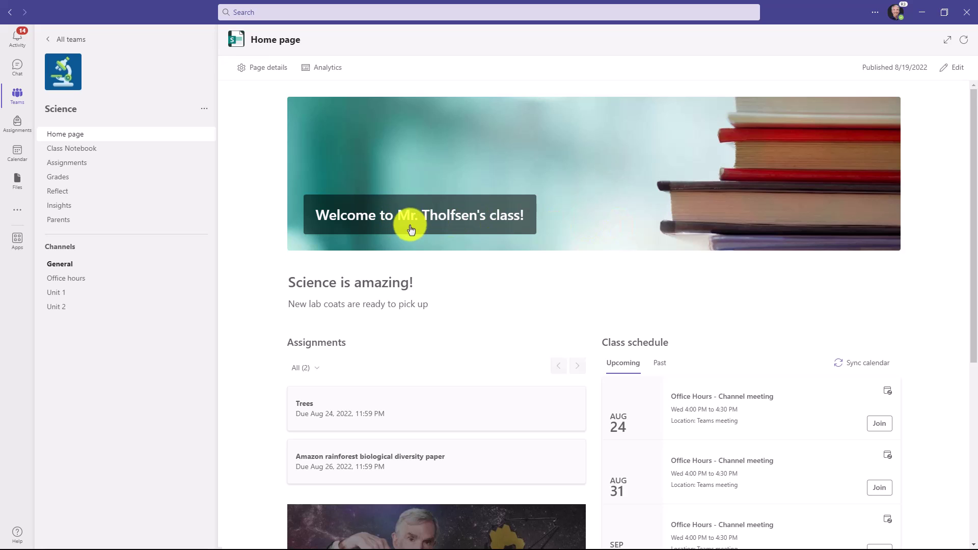
{"action": "scroll", "coordinate": [450, 277], "scroll_direction": "down", "scroll_amount": 1}
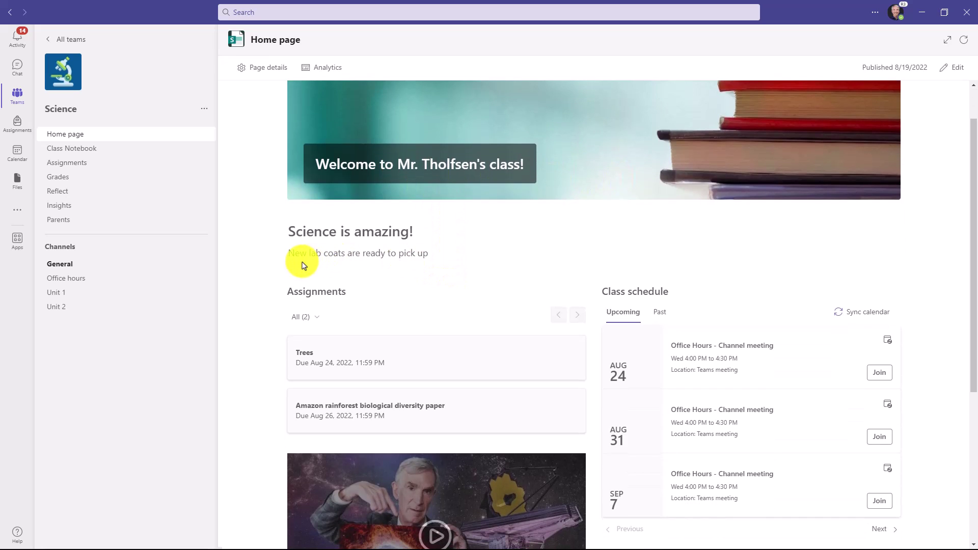
{"action": "scroll", "coordinate": [444, 247], "scroll_direction": "down", "scroll_amount": 5}
{"action": "mouse_move", "coordinate": [433, 312]}
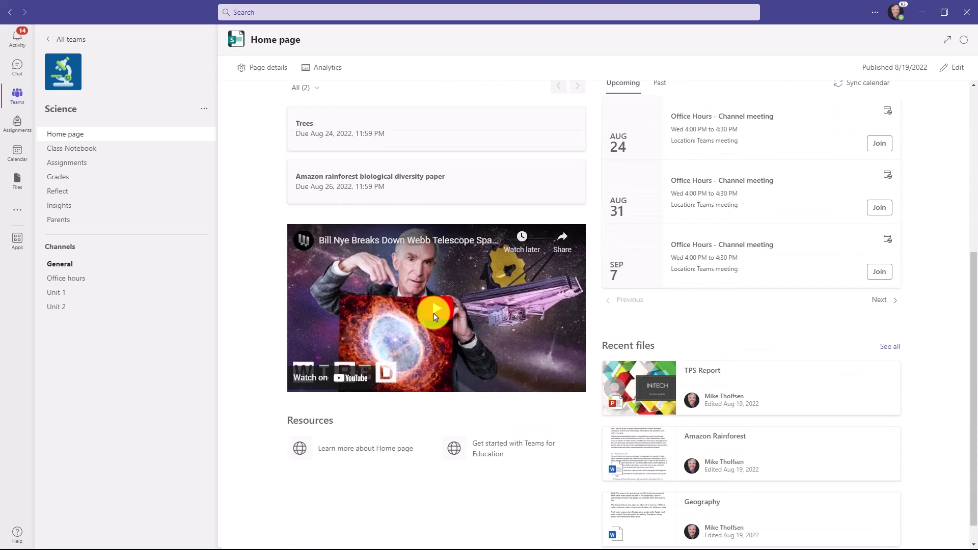
{"action": "scroll", "coordinate": [434, 312], "scroll_direction": "down", "scroll_amount": 1}
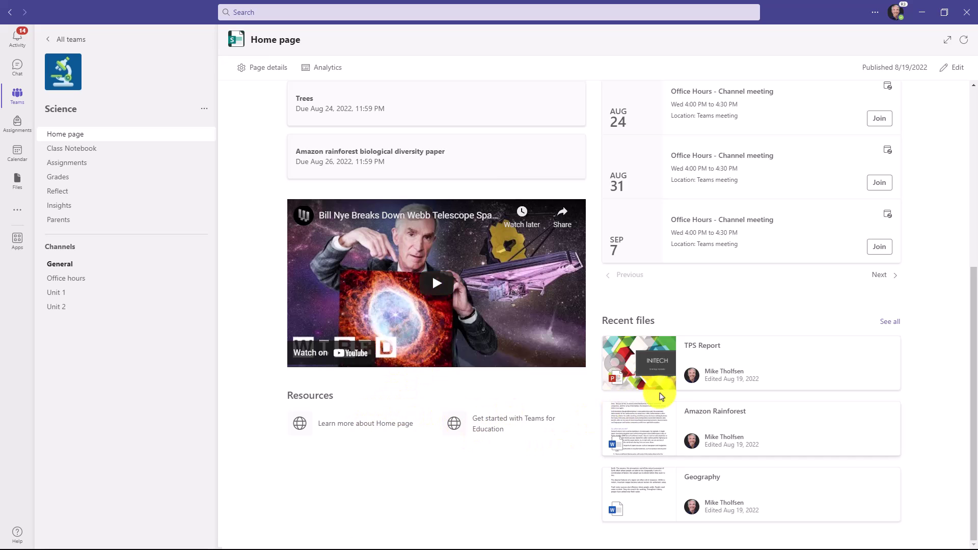
{"action": "scroll", "coordinate": [698, 311], "scroll_direction": "up", "scroll_amount": 6}
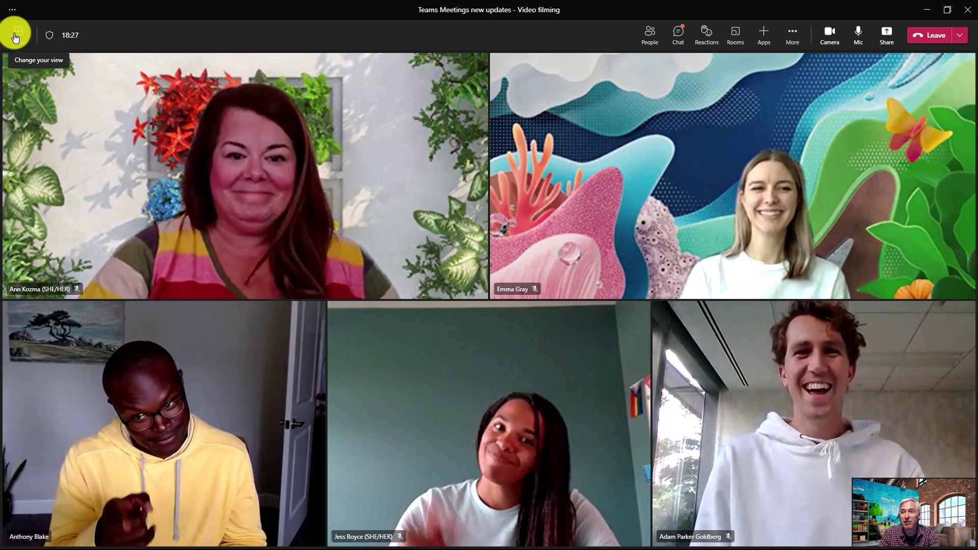
Step: Switch the Teams meeting to Together mode and select the Minecraft scene as its new scene
{"action": "left_click", "coordinate": [13, 36]}
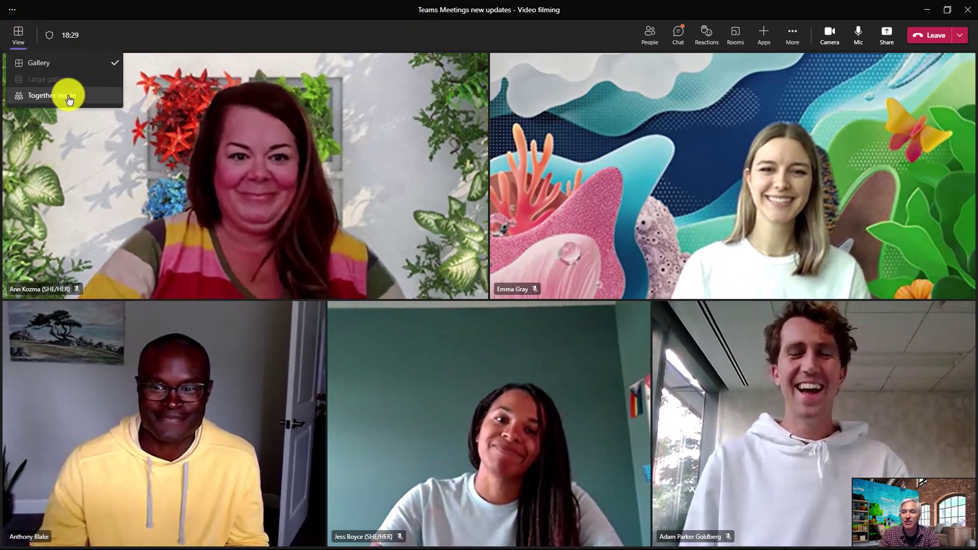
{"action": "left_click", "coordinate": [68, 95]}
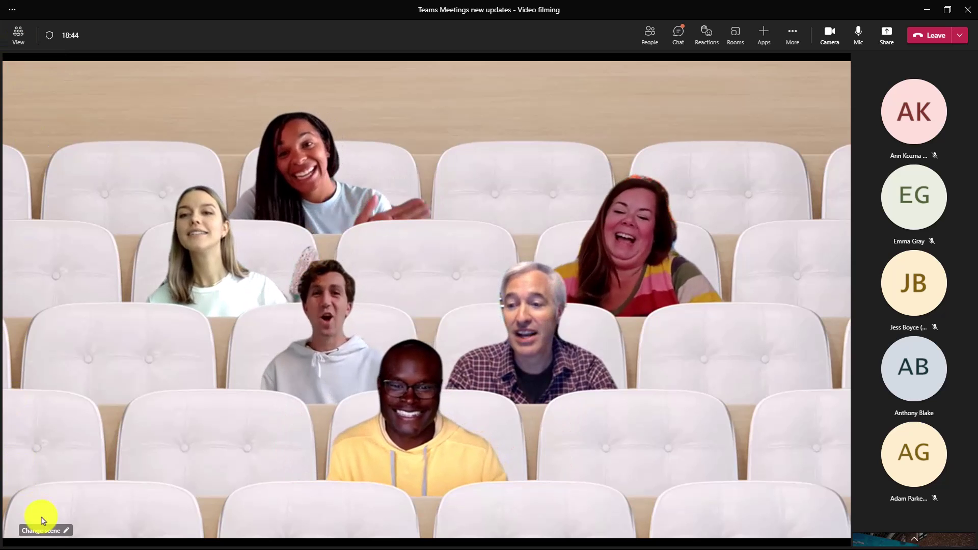
{"action": "left_click", "coordinate": [57, 531]}
{"action": "mouse_move", "coordinate": [524, 280]}
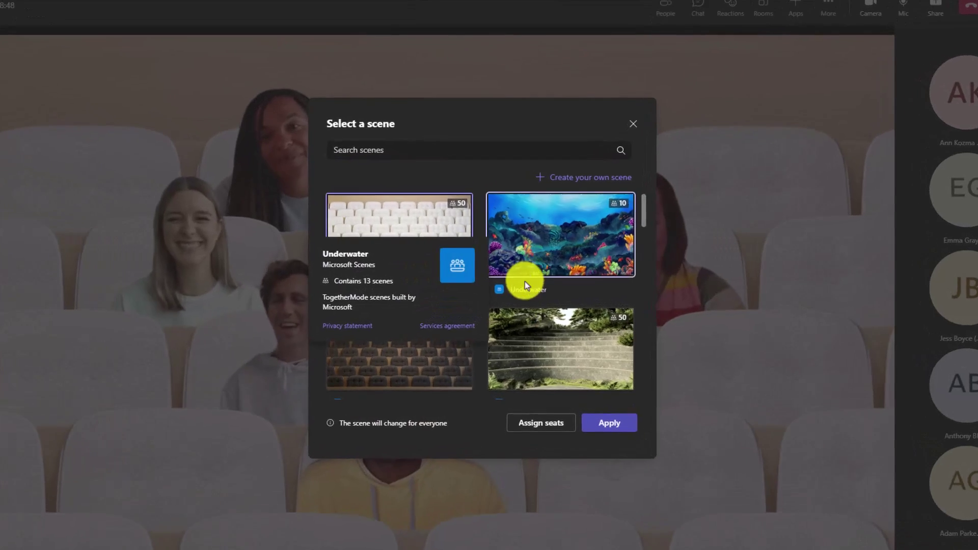
{"action": "scroll", "coordinate": [523, 291], "scroll_direction": "down", "scroll_amount": 2}
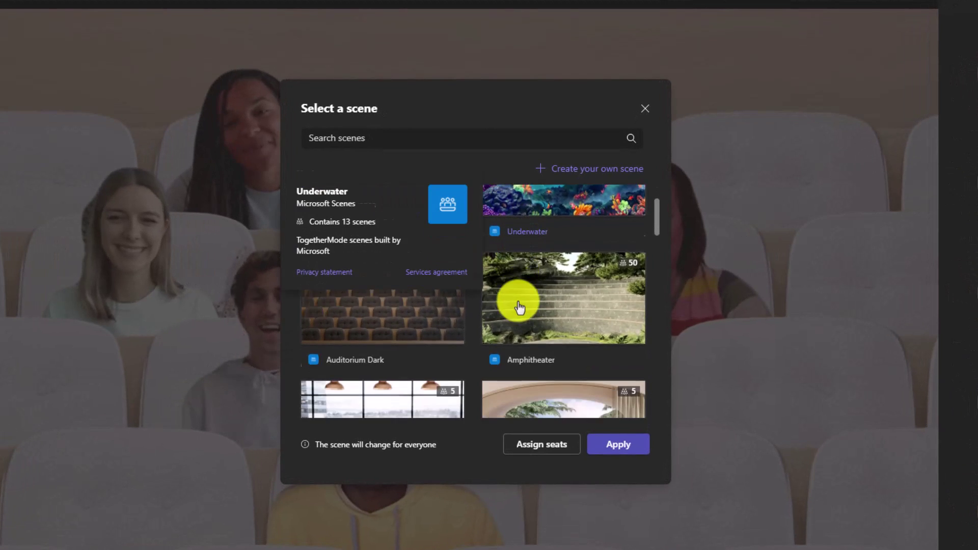
{"action": "scroll", "coordinate": [520, 305], "scroll_direction": "down", "scroll_amount": 8}
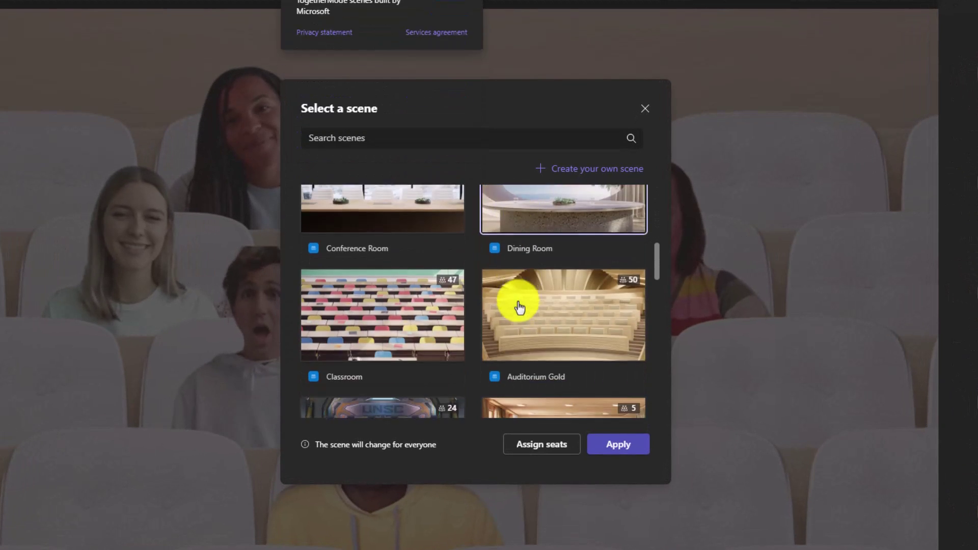
{"action": "scroll", "coordinate": [509, 292], "scroll_direction": "down", "scroll_amount": 1}
{"action": "left_click", "coordinate": [574, 305]}
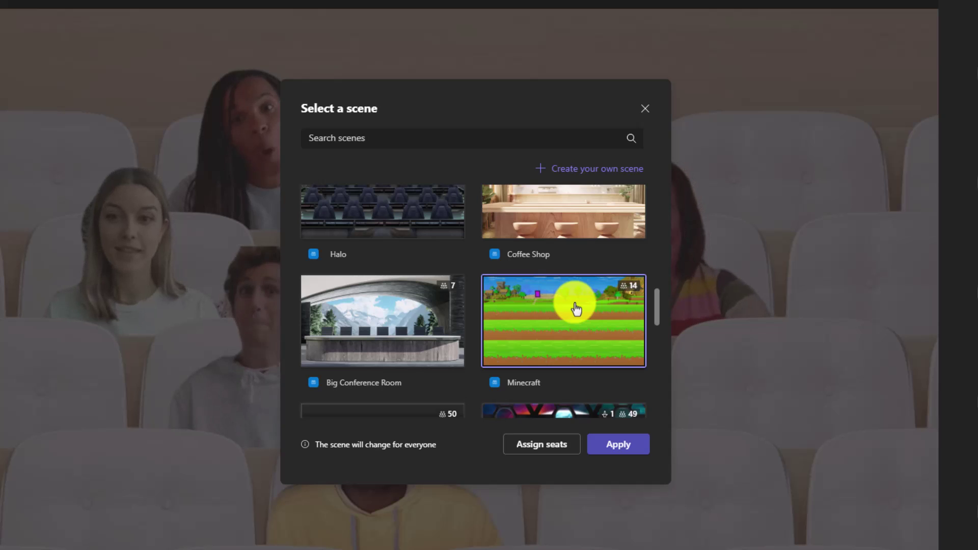
Step: Assign the five other participants seats in the Minecraft scene, two in the back row and one in each remaining row, and apply the arrangement
{"action": "left_click", "coordinate": [549, 447]}
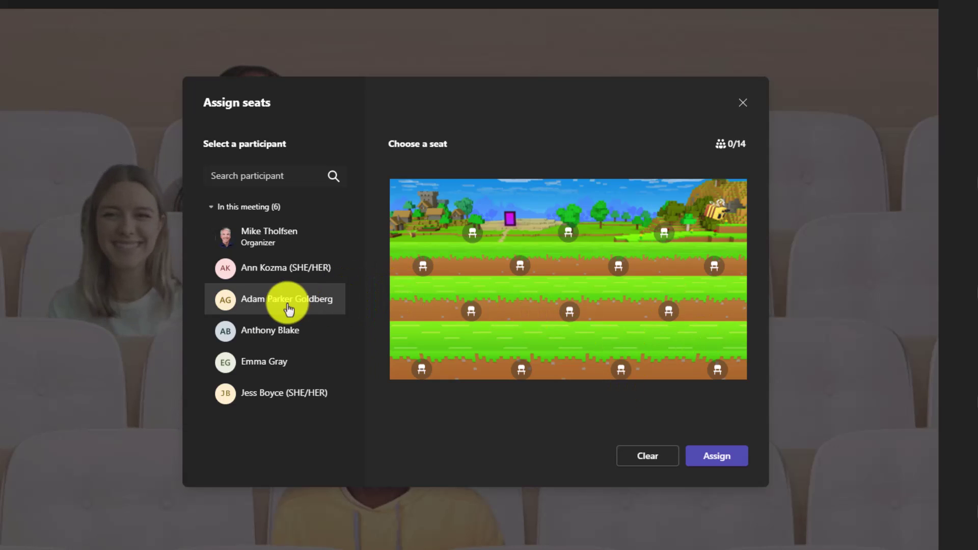
{"action": "left_click_drag", "start_coordinate": [278, 303], "coordinate": [522, 374]}
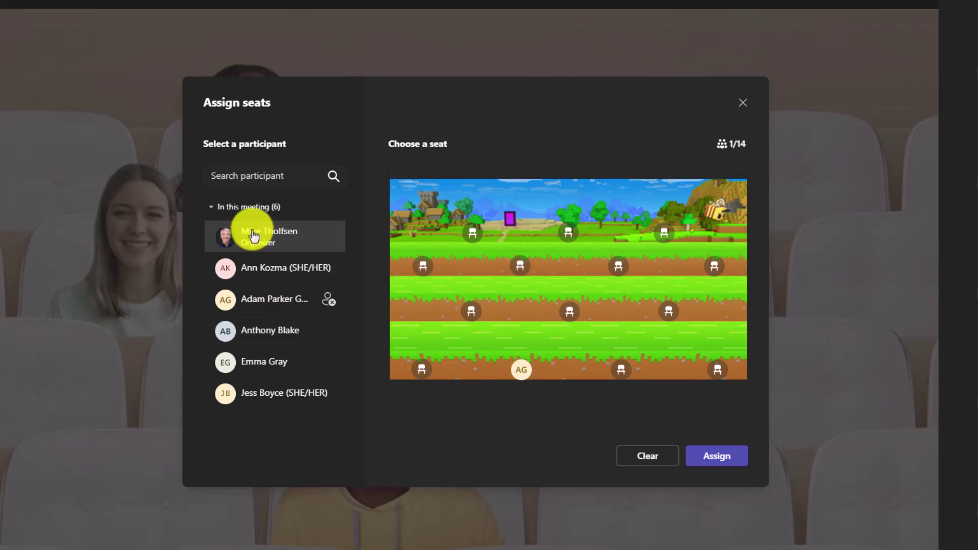
{"action": "left_click_drag", "start_coordinate": [253, 236], "coordinate": [621, 374]}
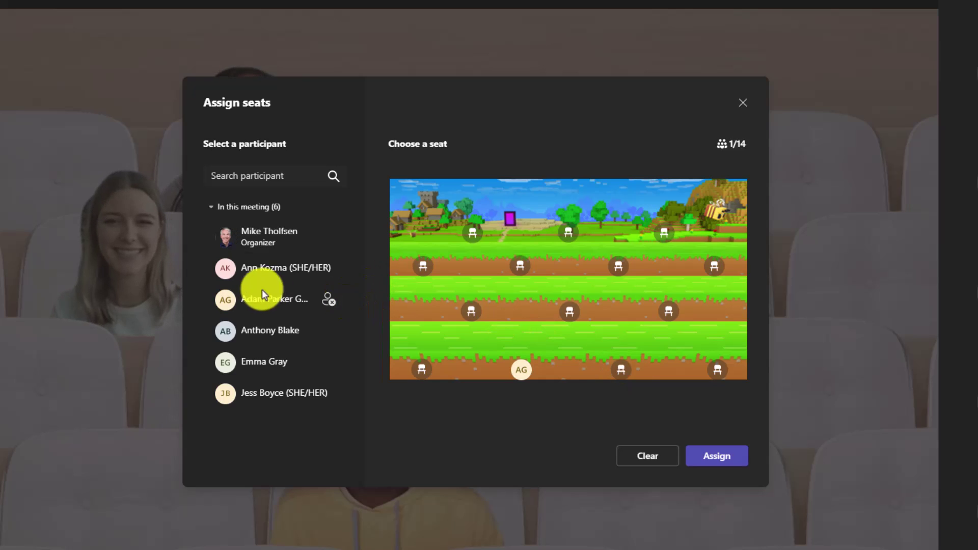
{"action": "left_click_drag", "start_coordinate": [278, 274], "coordinate": [473, 239]}
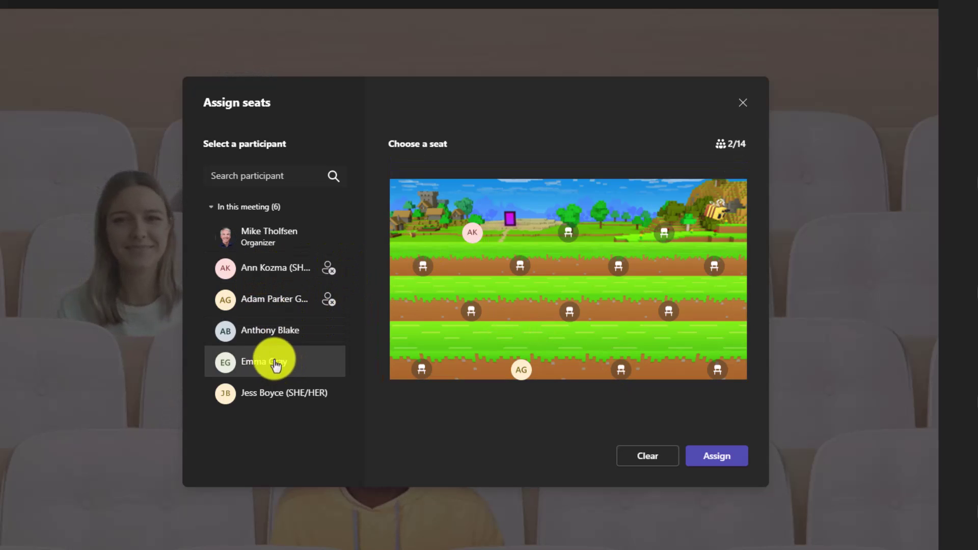
{"action": "left_click_drag", "start_coordinate": [275, 364], "coordinate": [664, 234]}
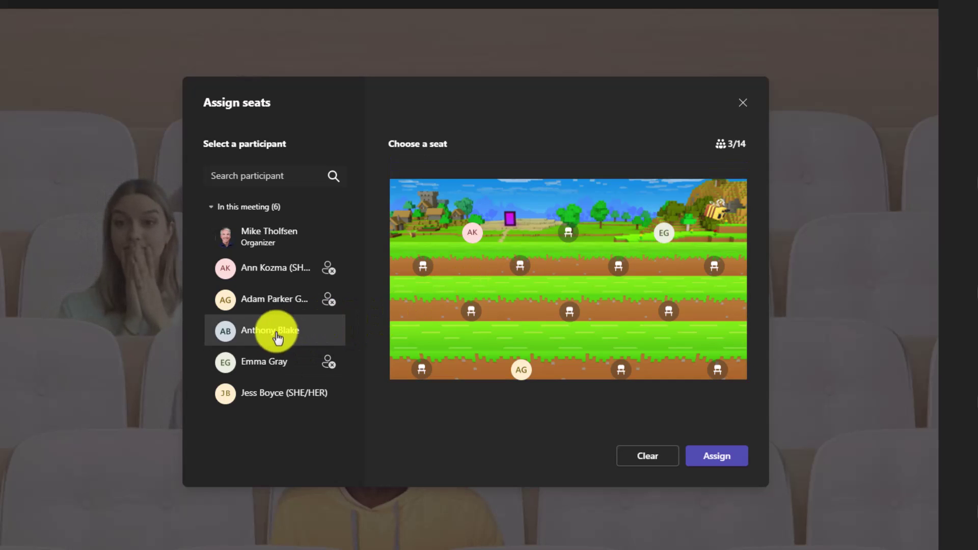
{"action": "left_click_drag", "start_coordinate": [274, 333], "coordinate": [519, 266]}
{"action": "left_click_drag", "start_coordinate": [306, 392], "coordinate": [569, 312]}
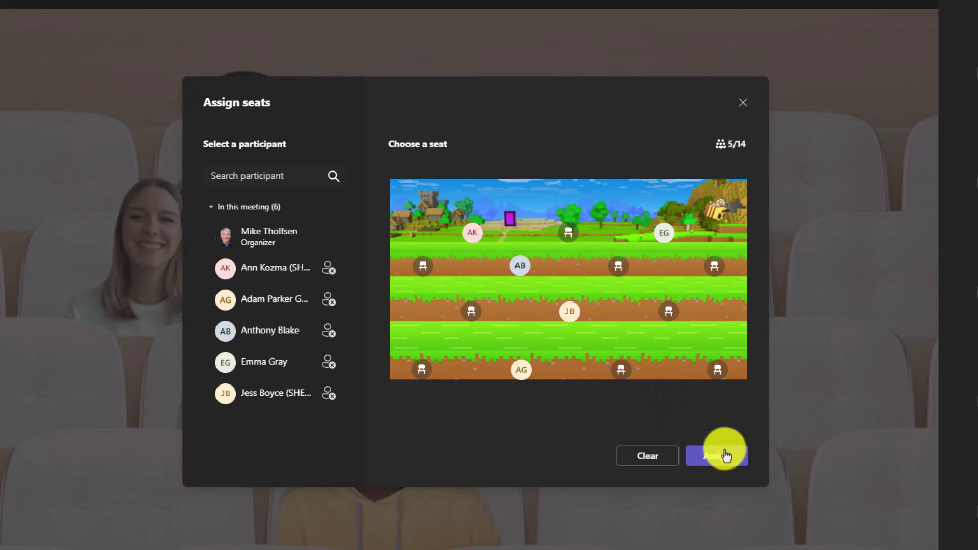
{"action": "left_click", "coordinate": [718, 455]}
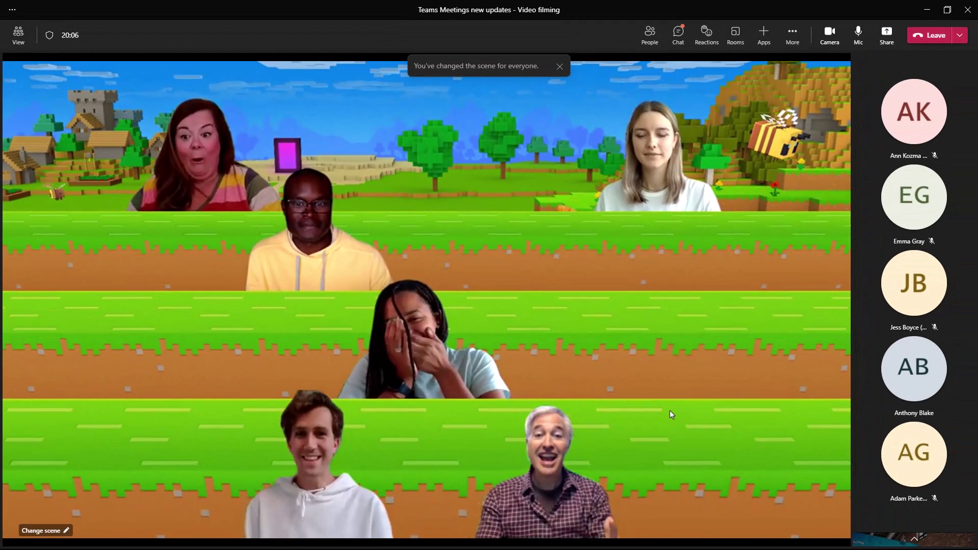